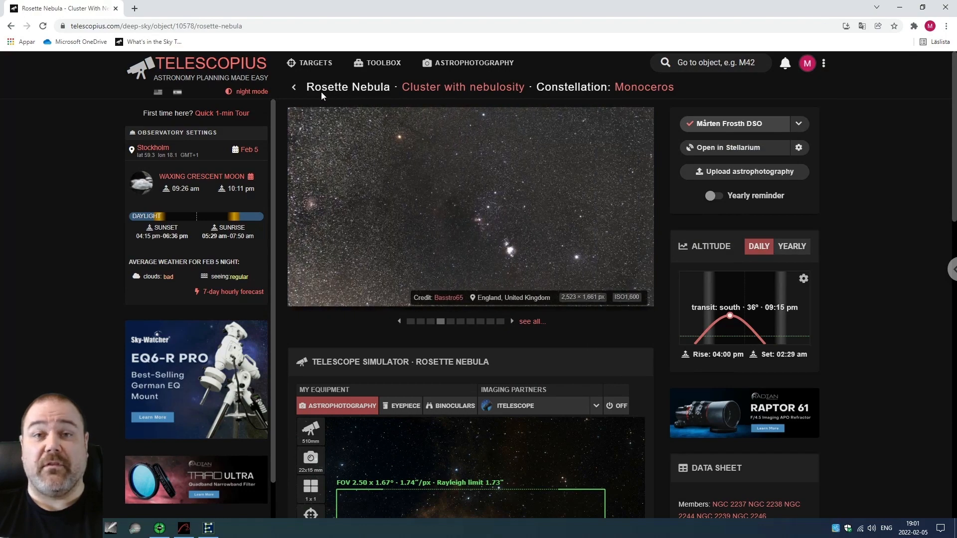
Check which telescope is selected in the Rosette Nebula's telescope simulator.
scroll(519, 210, "down", 1)
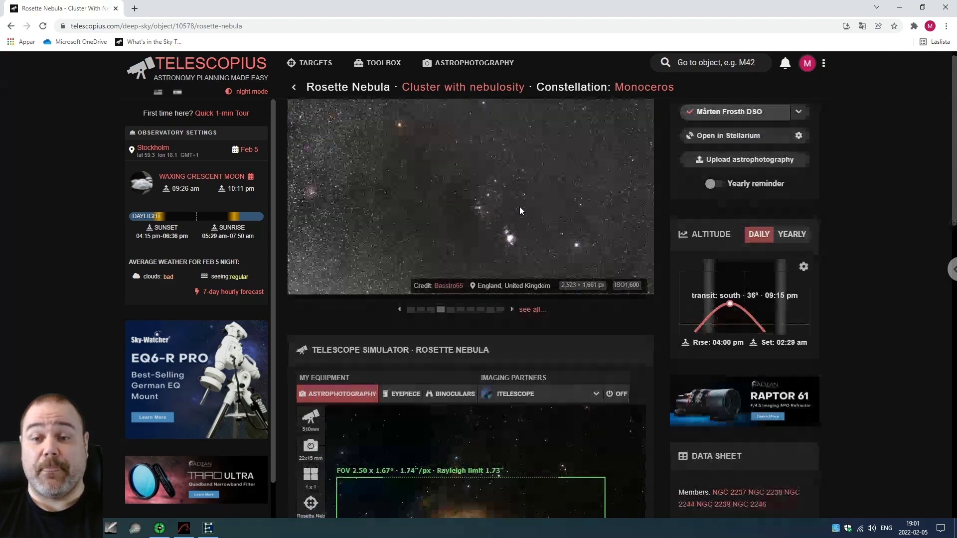
scroll(519, 211, "down", 6)
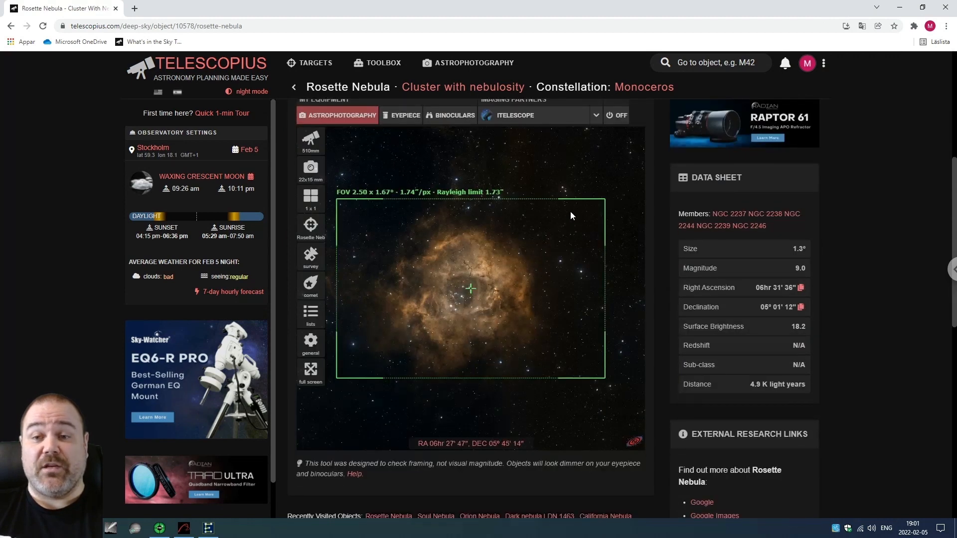
left_click(311, 143)
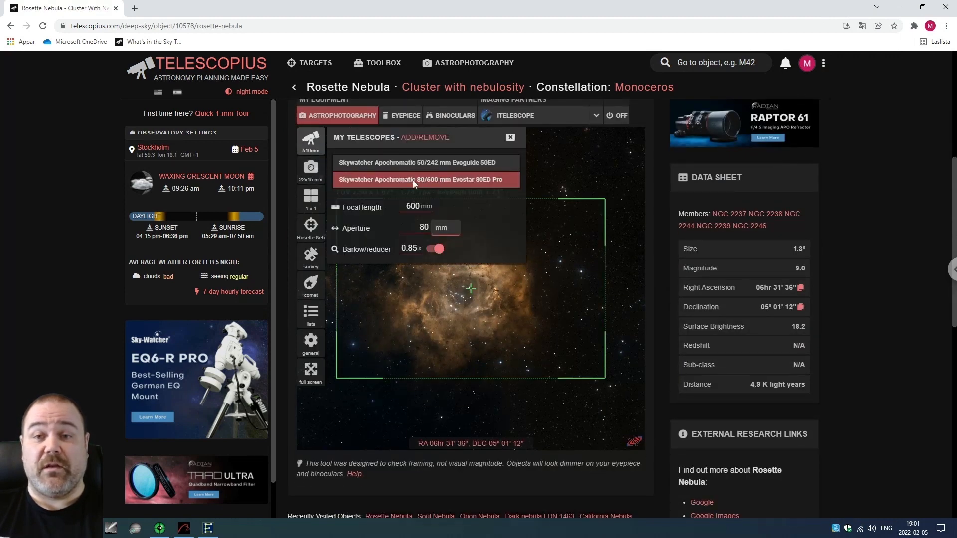
left_click(510, 138)
Set the simulator's camera to ZWO Optical ASI 294MM Pro (CMOS) and shift the nebula slightly within the frame.
left_click(311, 168)
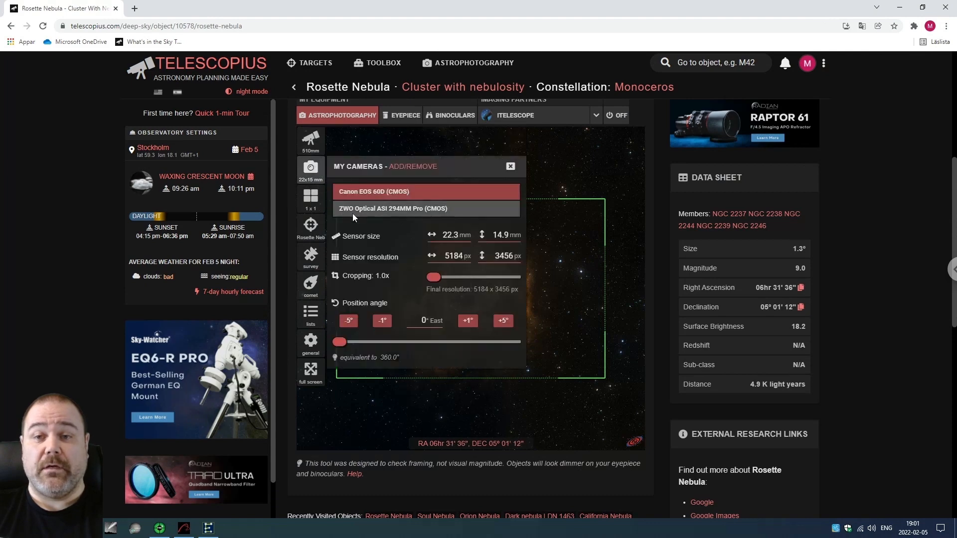
left_click(400, 208)
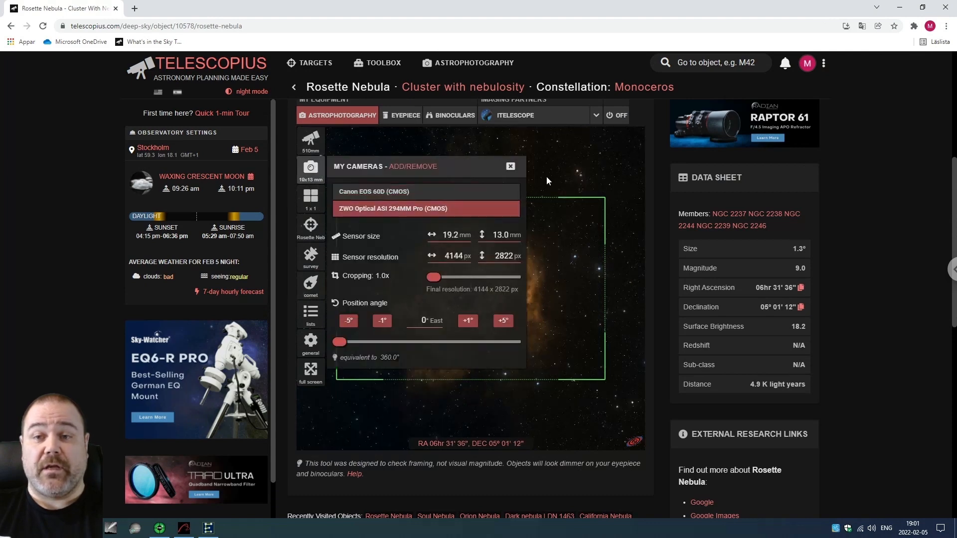
left_click(510, 166)
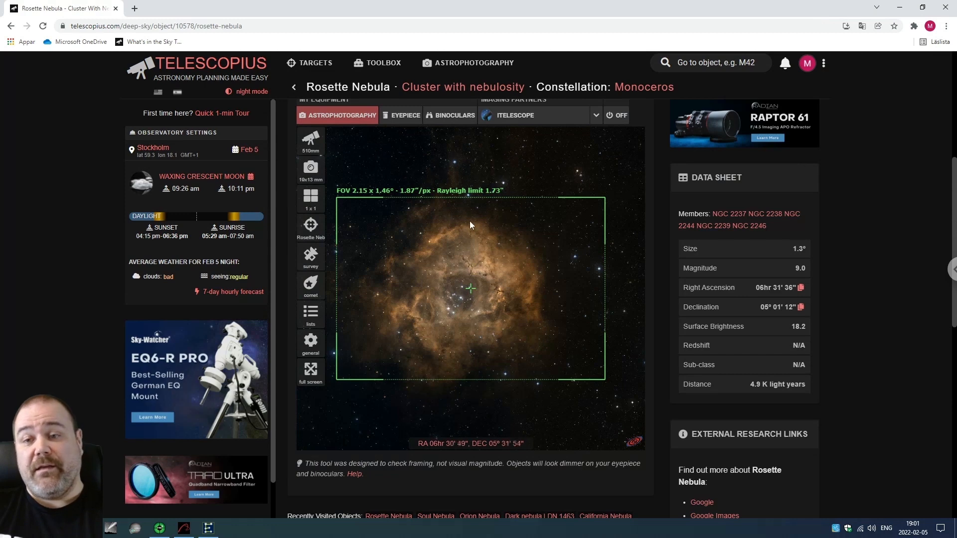
left_click_drag(470, 283, 483, 271)
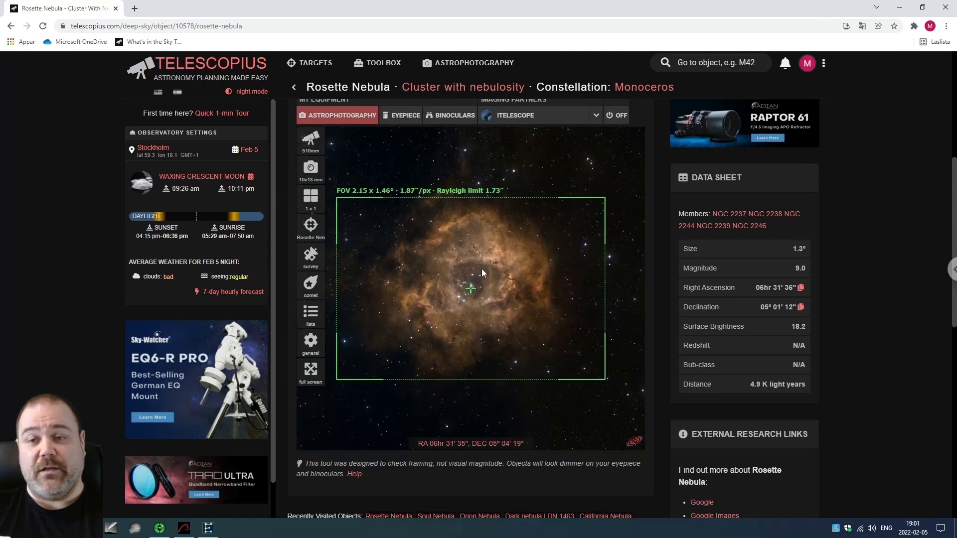
left_click_drag(483, 272, 486, 270)
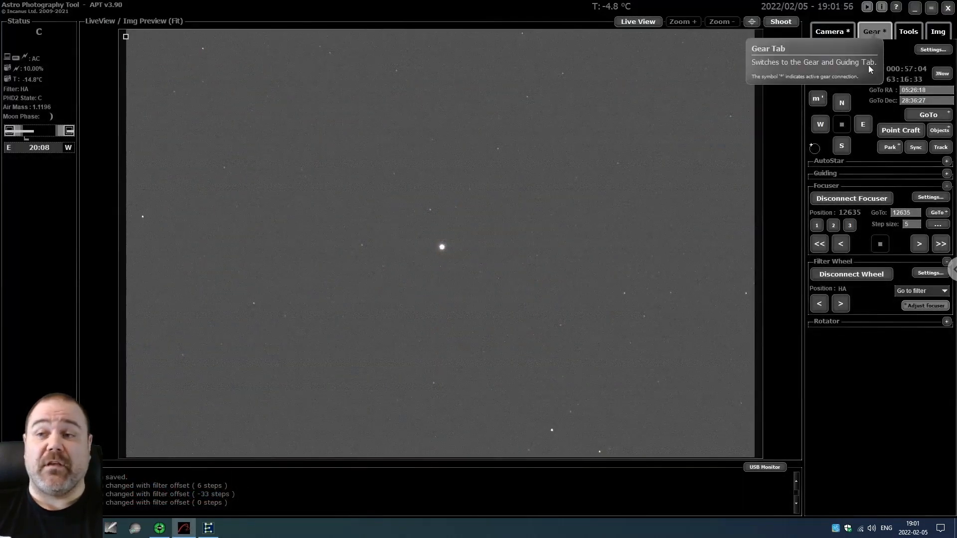
Choose Caldwell 49 (Rosette Nebula) from the custom objects list as the target and slew the telescope to it.
left_click(939, 131)
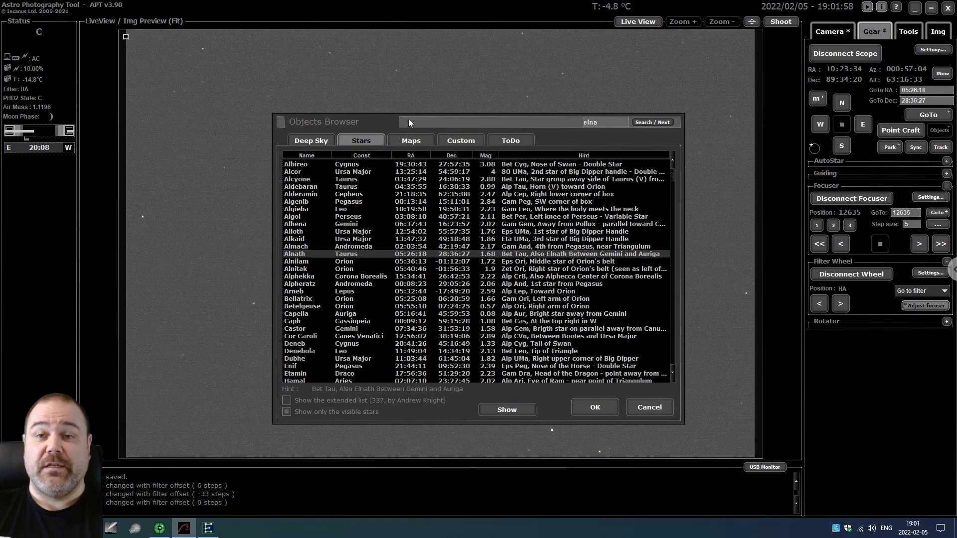
left_click_drag(408, 119, 391, 108)
left_click(434, 133)
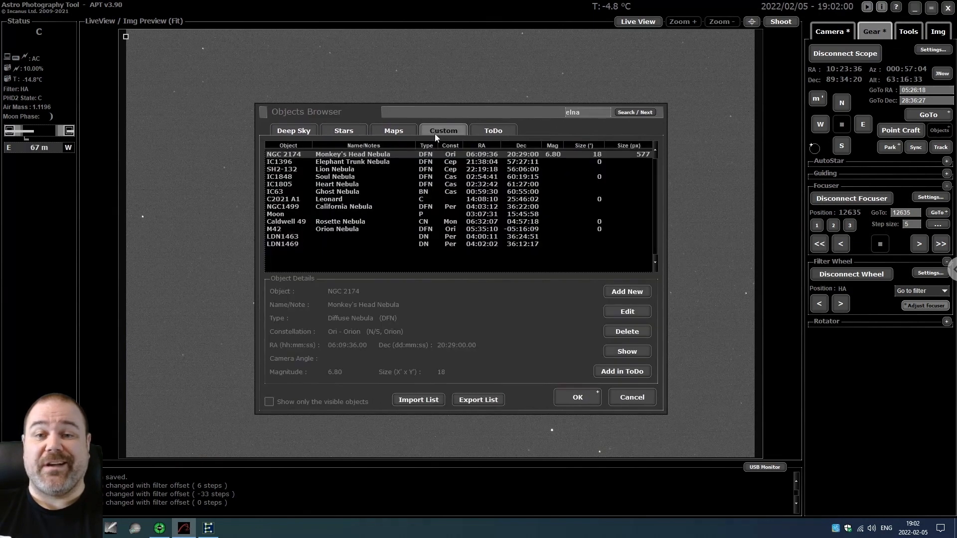
left_click(321, 222)
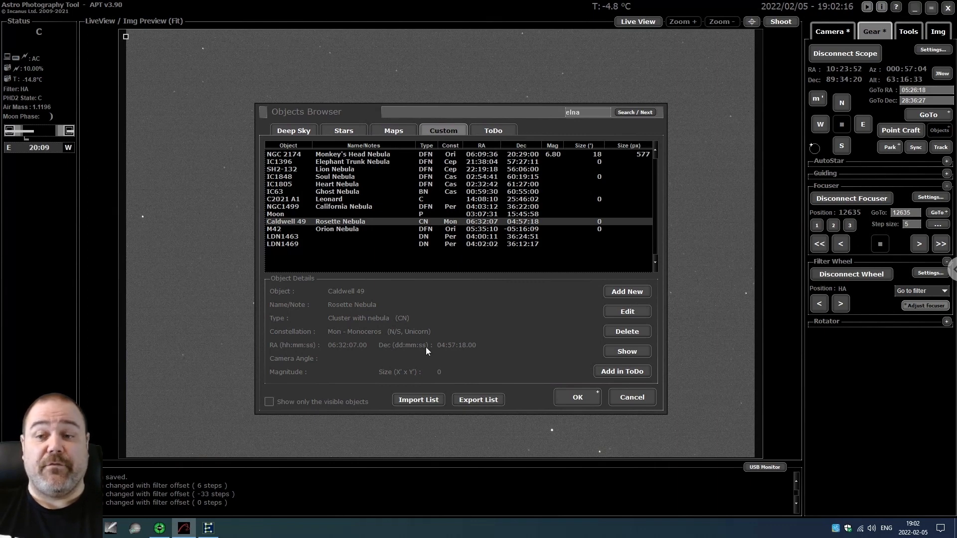
left_click(570, 397)
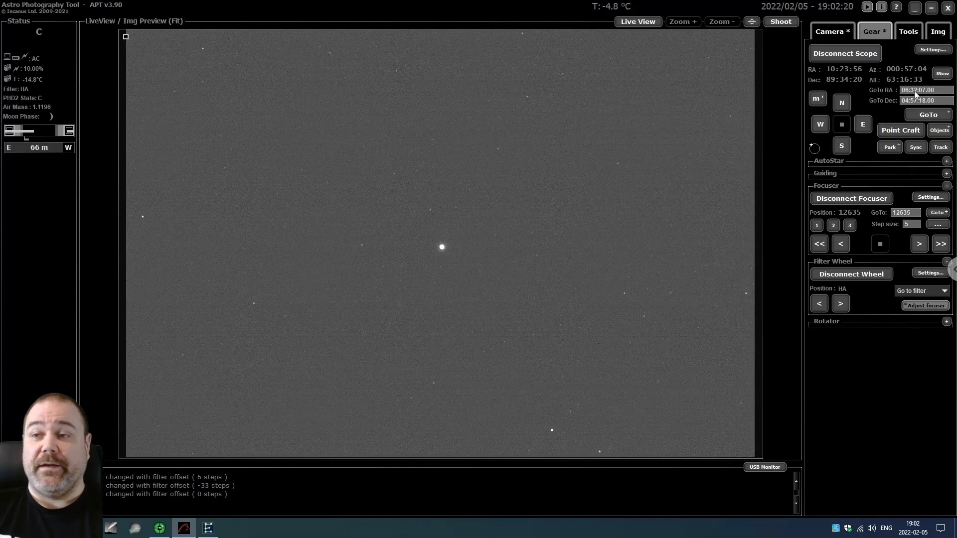
left_click(928, 115)
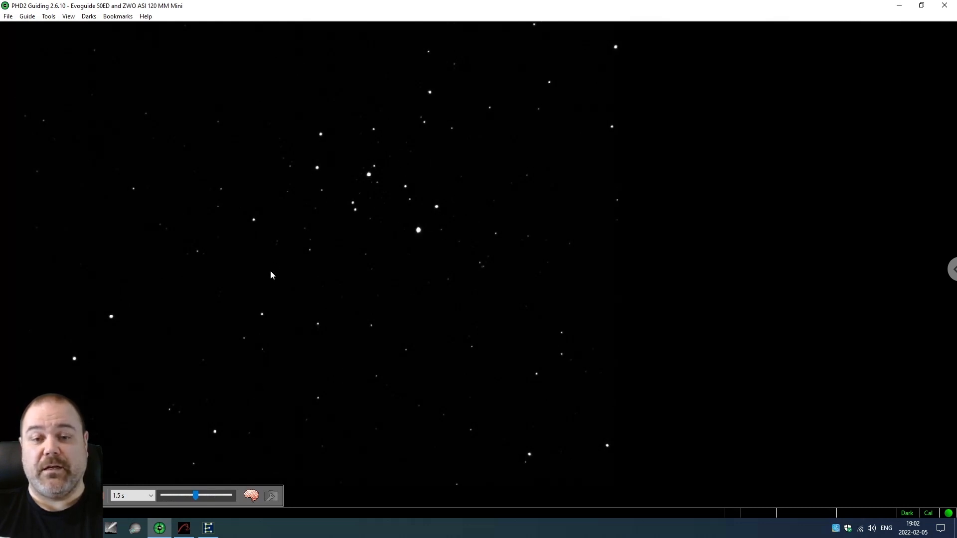
Shoot a single image in Astro Photography Tool and plate-solve it with Caldwell 49's approximate coordinates to sync the mount.
left_click(183, 528)
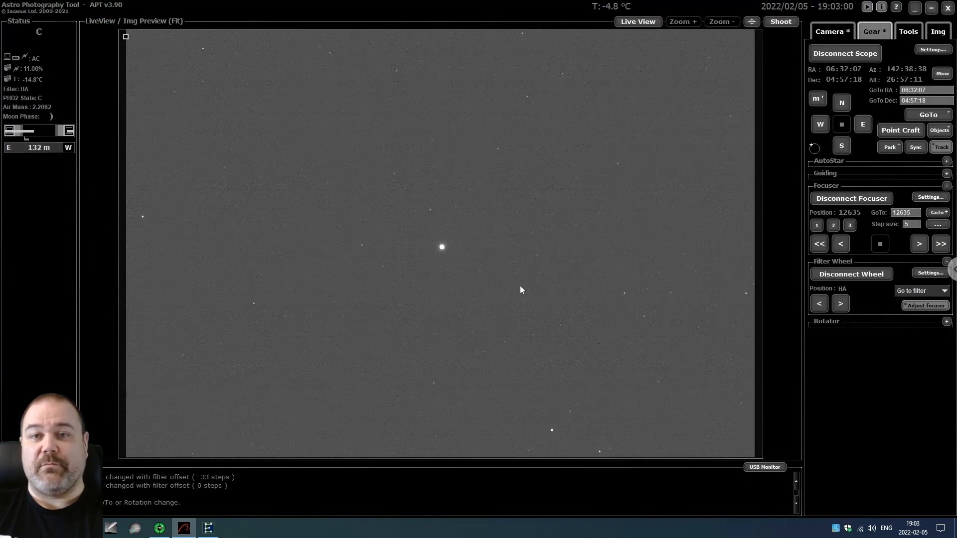
left_click(787, 24)
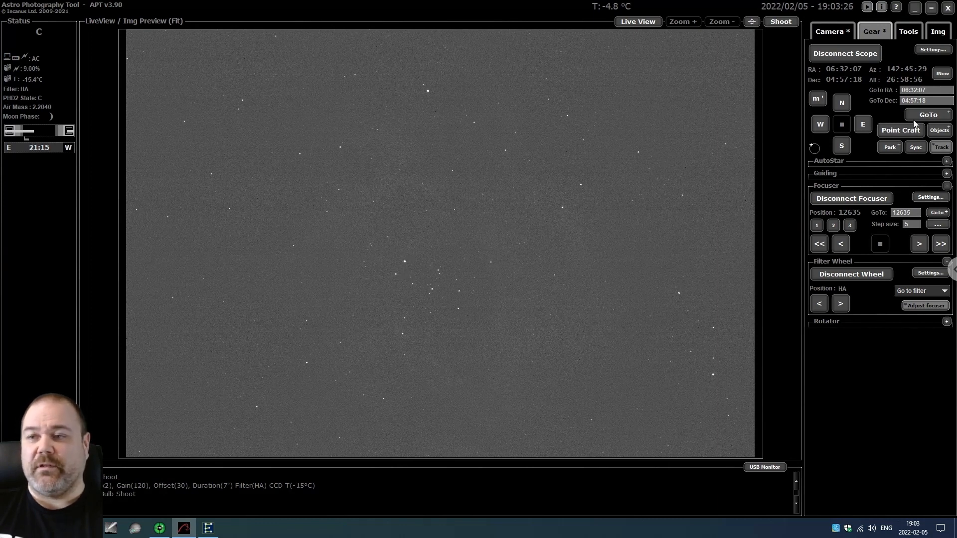
left_click(900, 132)
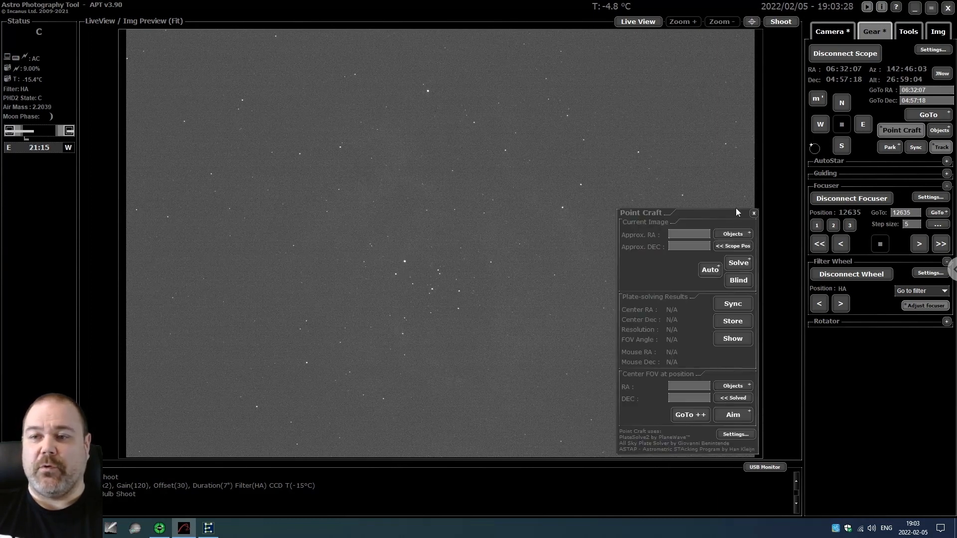
left_click(731, 234)
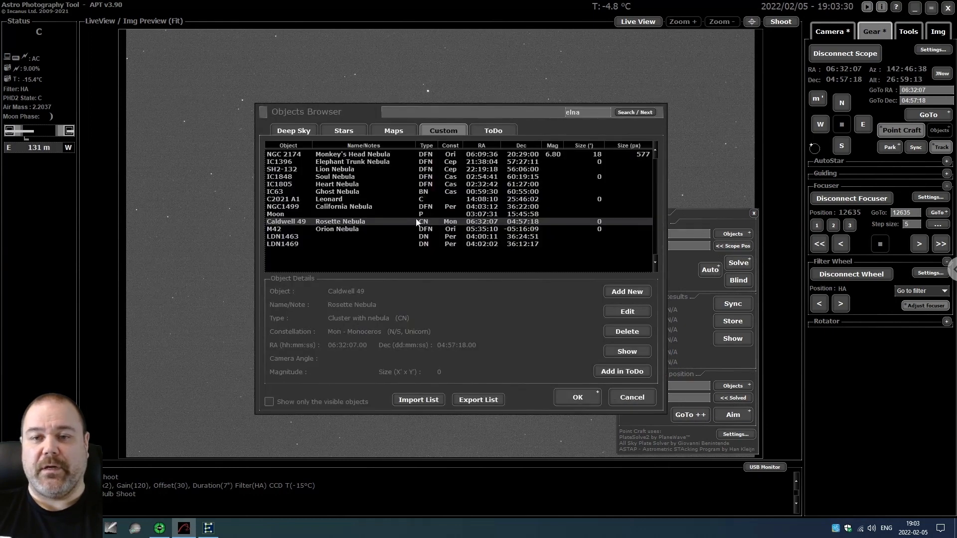
double_click(363, 221)
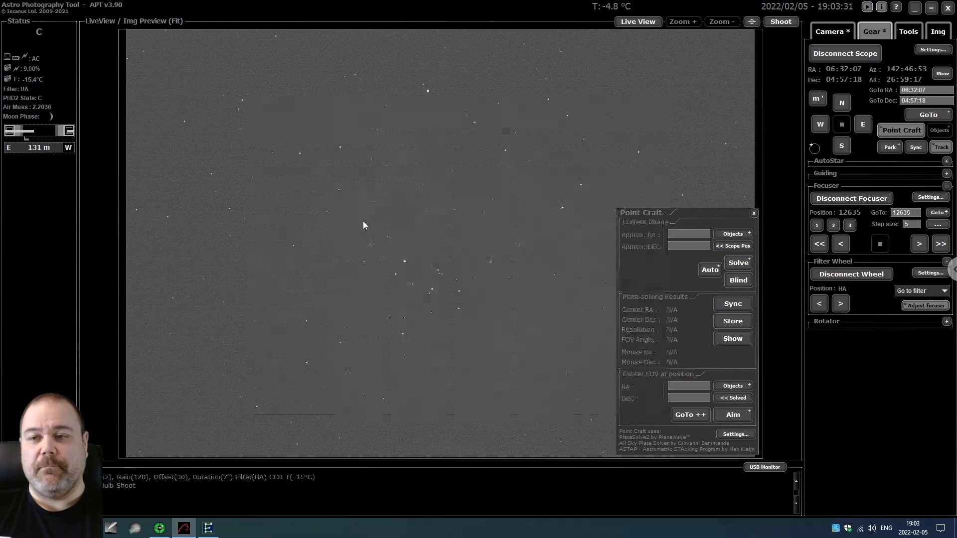
left_click(738, 264)
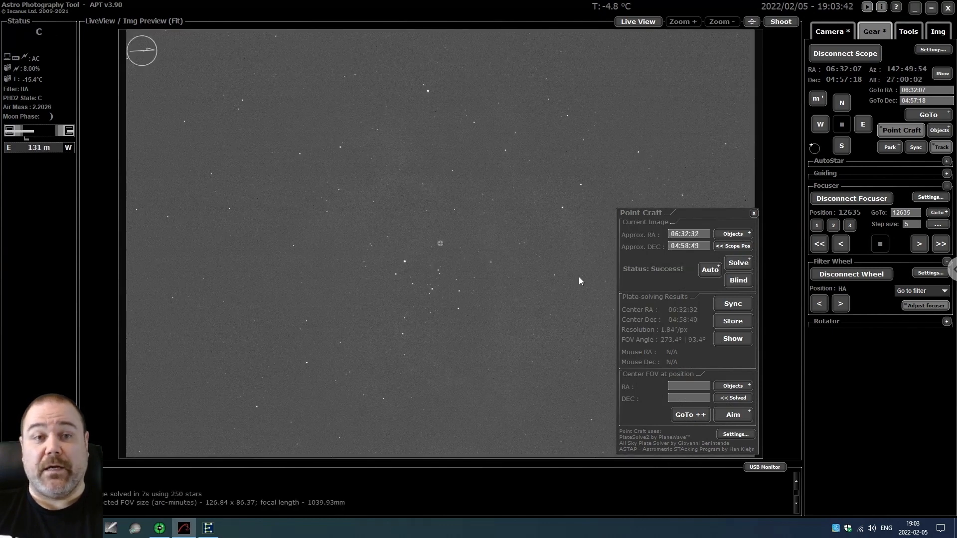
left_click(737, 305)
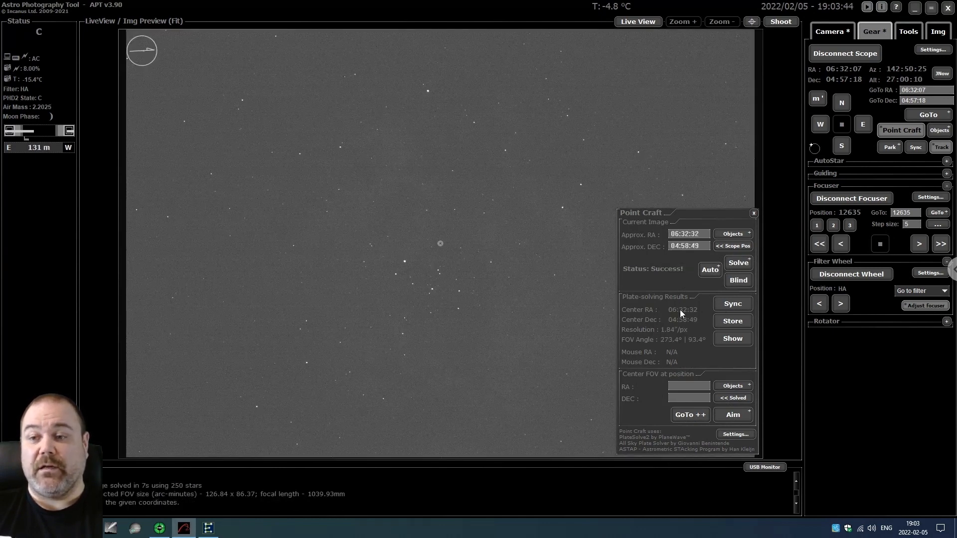
Center the field of view on Caldwell 49 with Point Craft's GoTo++ and check the guide camera's view in PHD2.
left_click(734, 386)
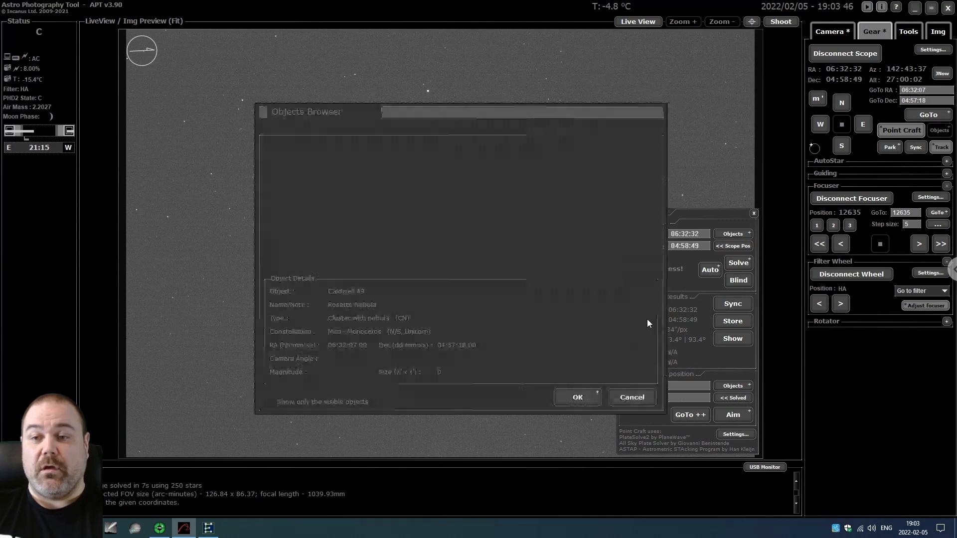
double_click(417, 225)
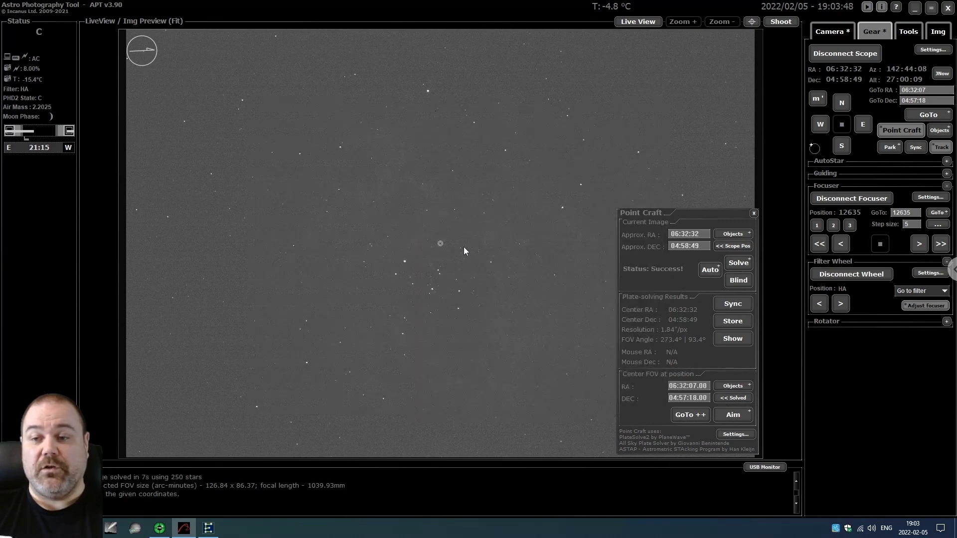
left_click(690, 414)
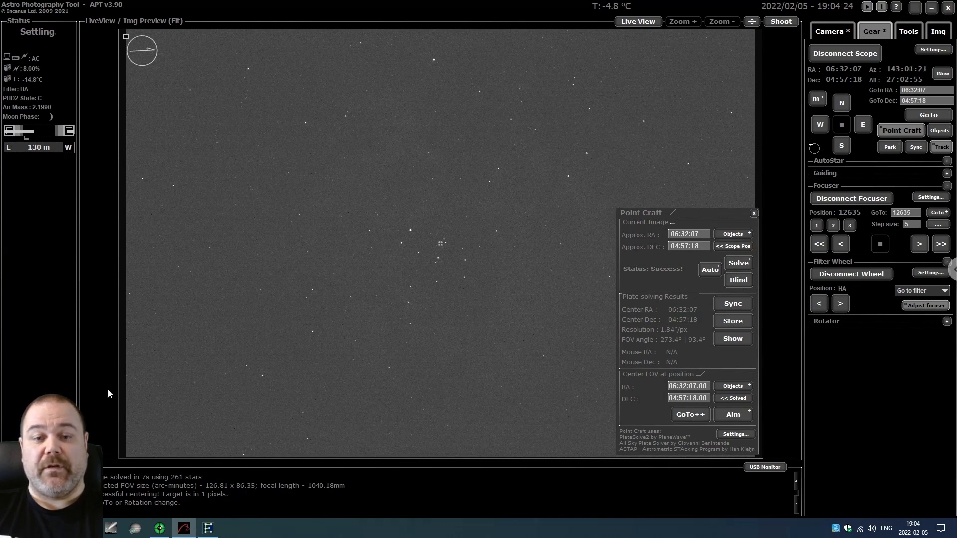
left_click(159, 528)
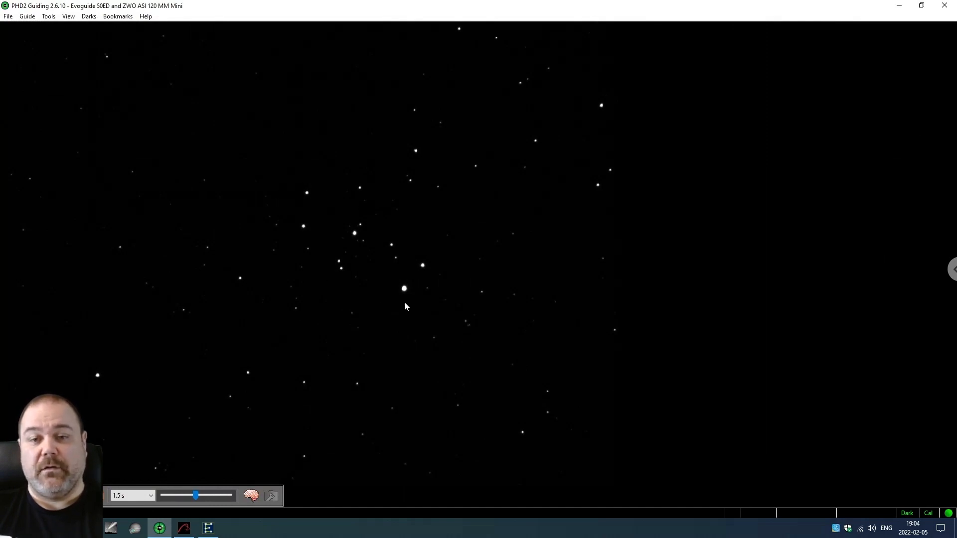
left_click(184, 528)
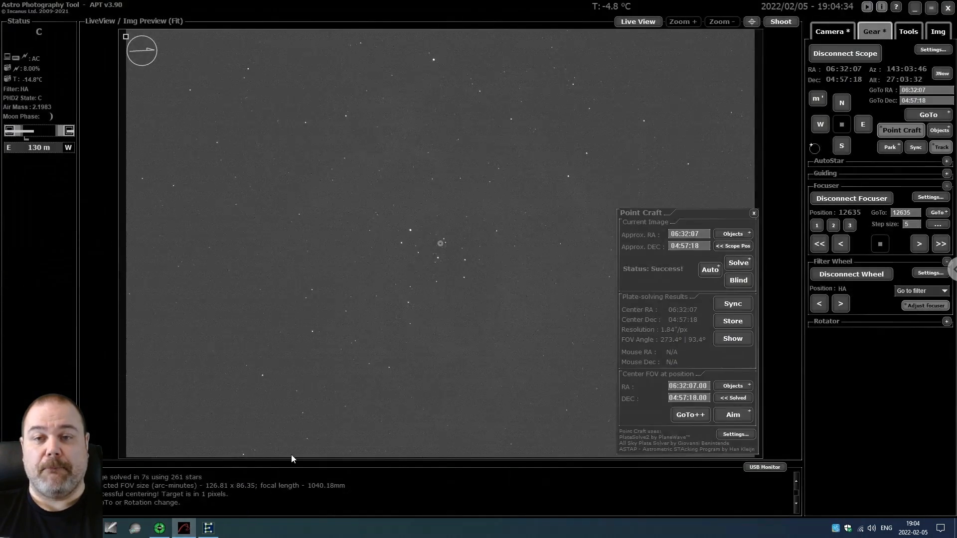
left_click(754, 213)
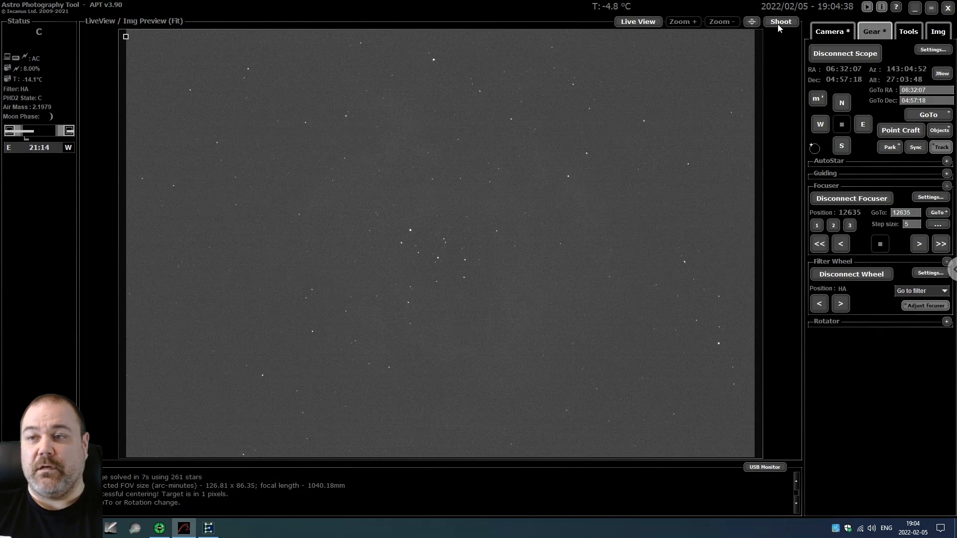
Set the camera's bulb exposure to 30 seconds.
left_click(830, 32)
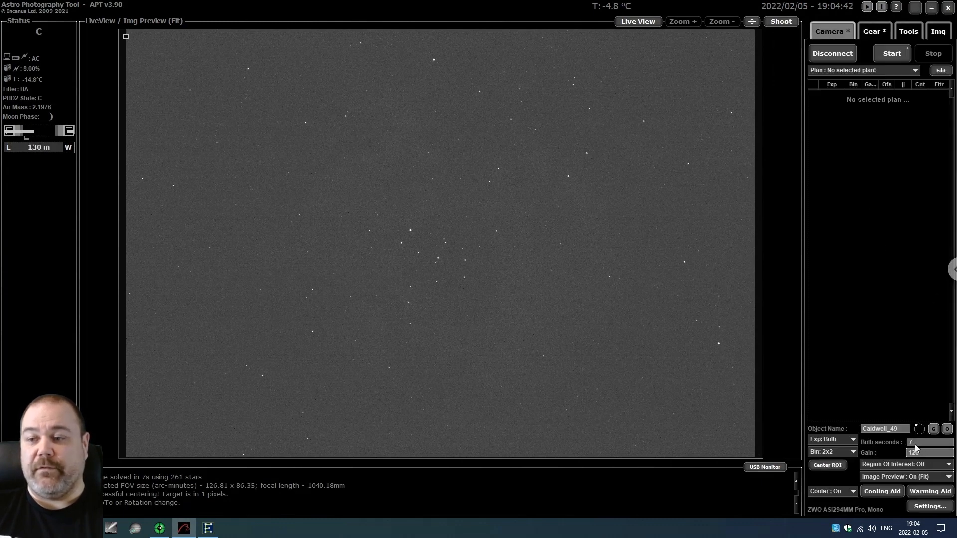
double_click(910, 443)
type("30")
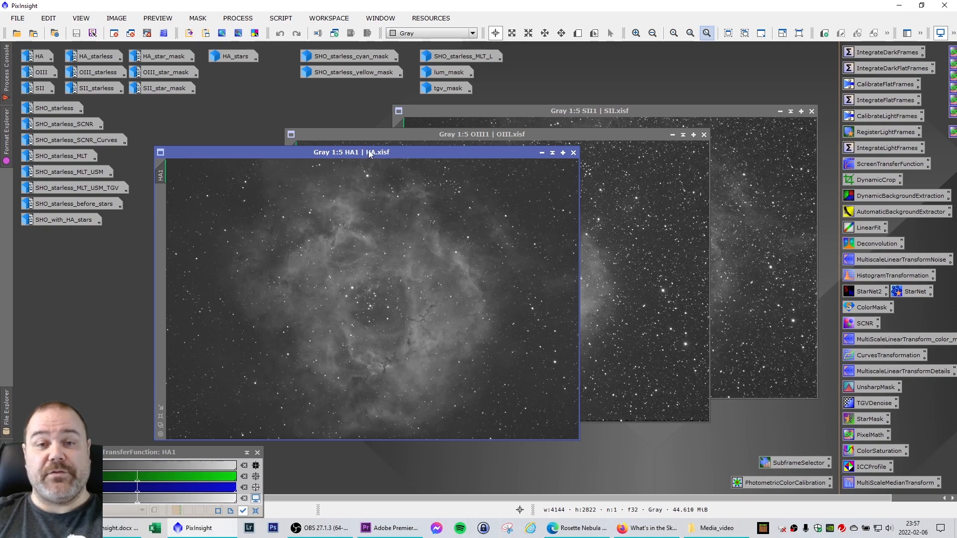
Stack the HA1, OIII1 and SII1 image windows over one another to compare the three channels.
left_click_drag(372, 156, 347, 148)
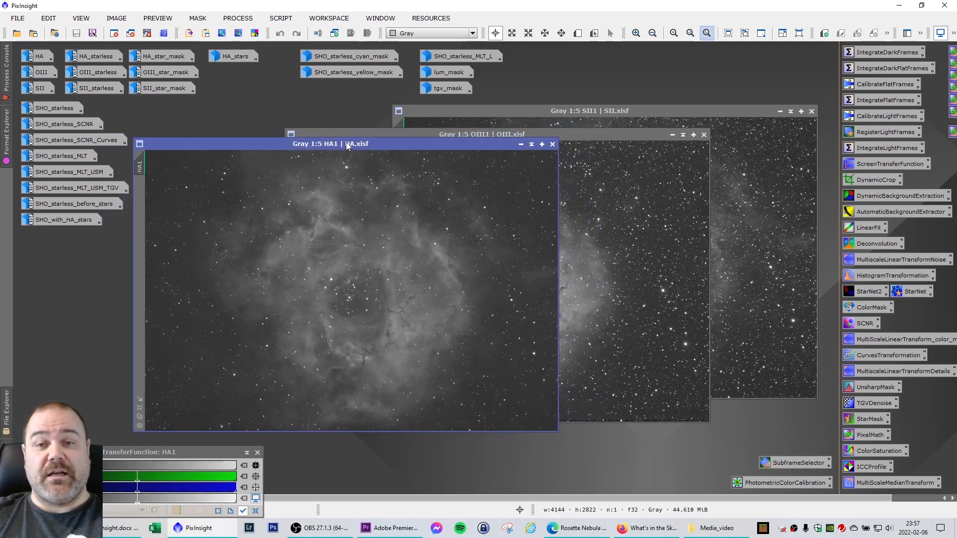
left_click_drag(566, 133, 474, 133)
left_click(674, 112)
left_click_drag(673, 111, 577, 120)
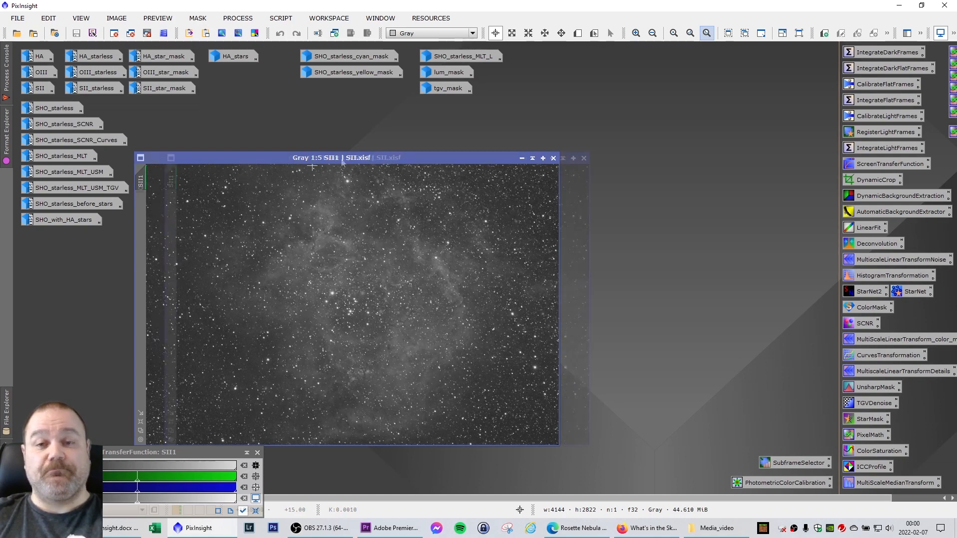
Spread the SII1, OIII1 and HA1 image windows apart, with HA1 raised in front.
left_click_drag(281, 158, 492, 174)
left_click_drag(292, 158, 440, 183)
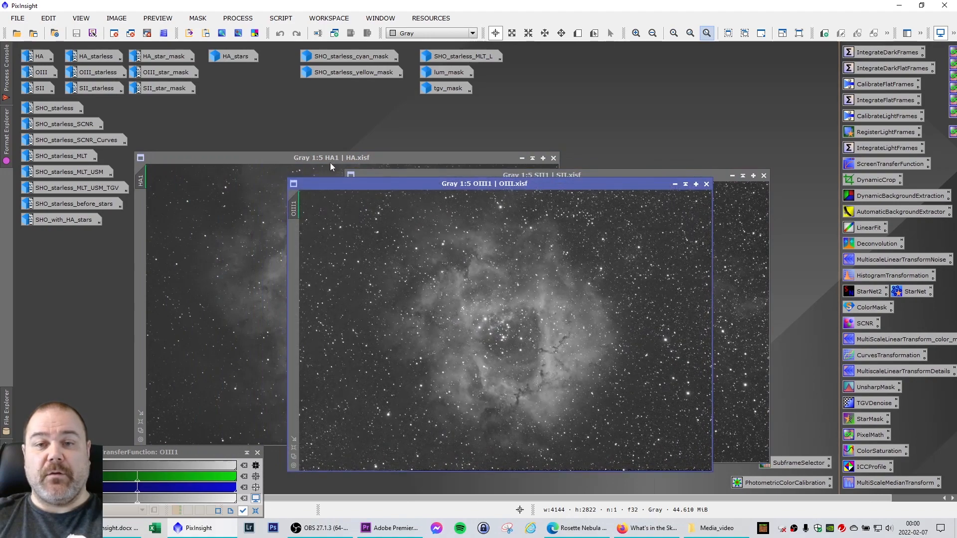
left_click_drag(301, 160, 303, 124)
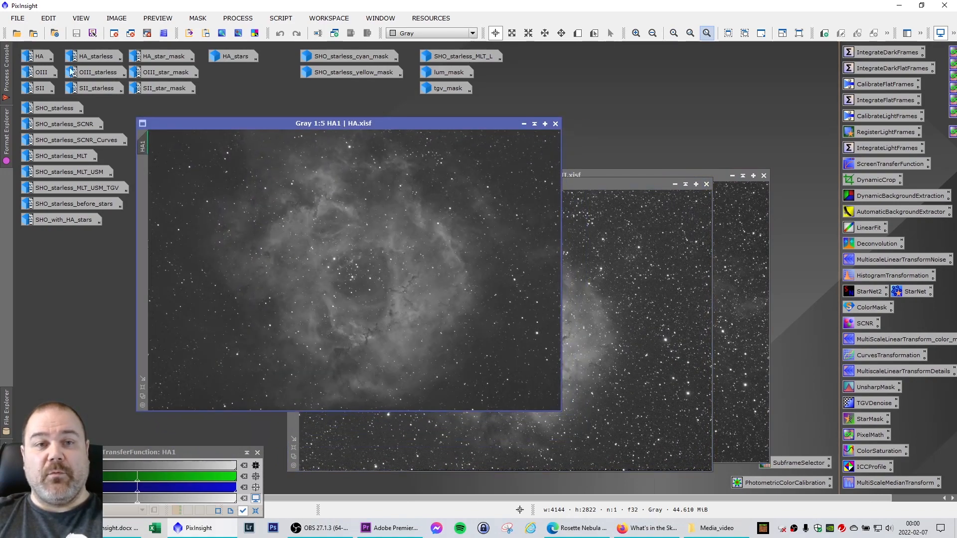
Restore the minimized HA image and arrange it side by side with HA1 for comparison.
double_click(45, 57)
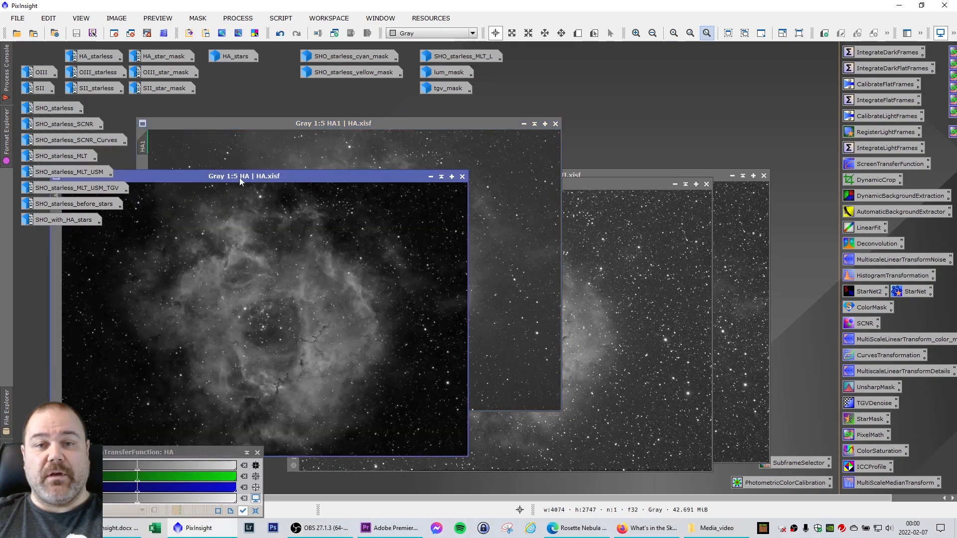
left_click_drag(239, 177, 654, 129)
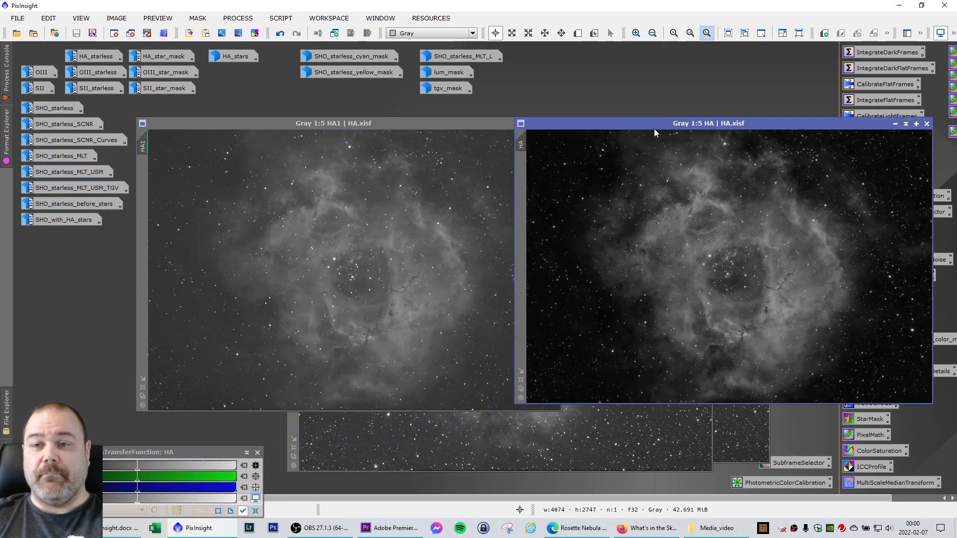
left_click_drag(464, 127, 431, 125)
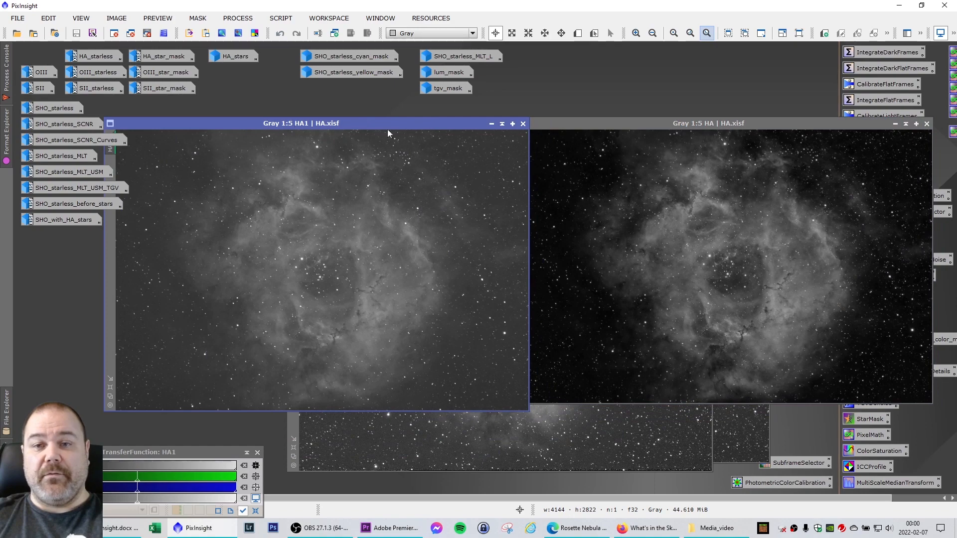
Close the HA1 image and minimize the HA image to uncover the remaining channels.
left_click(522, 123)
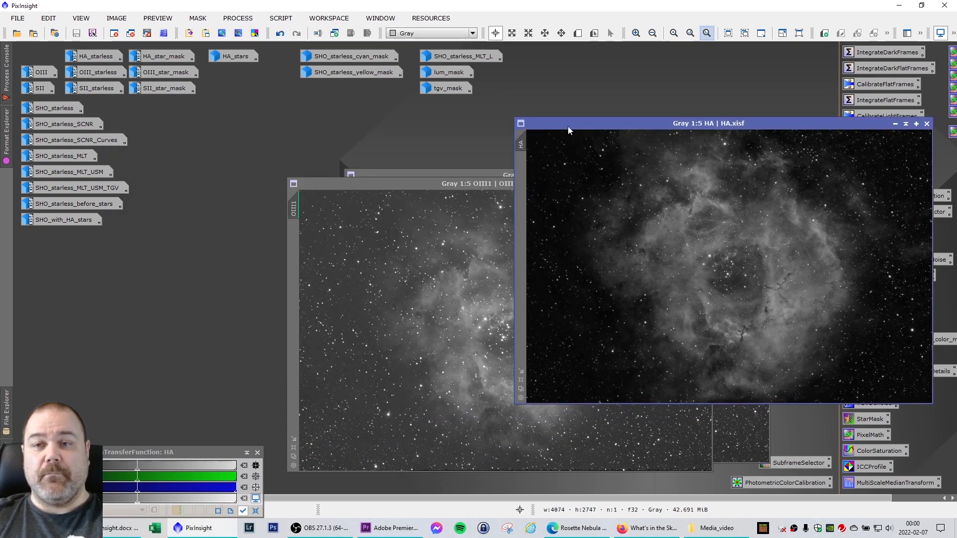
left_click_drag(567, 127, 168, 122)
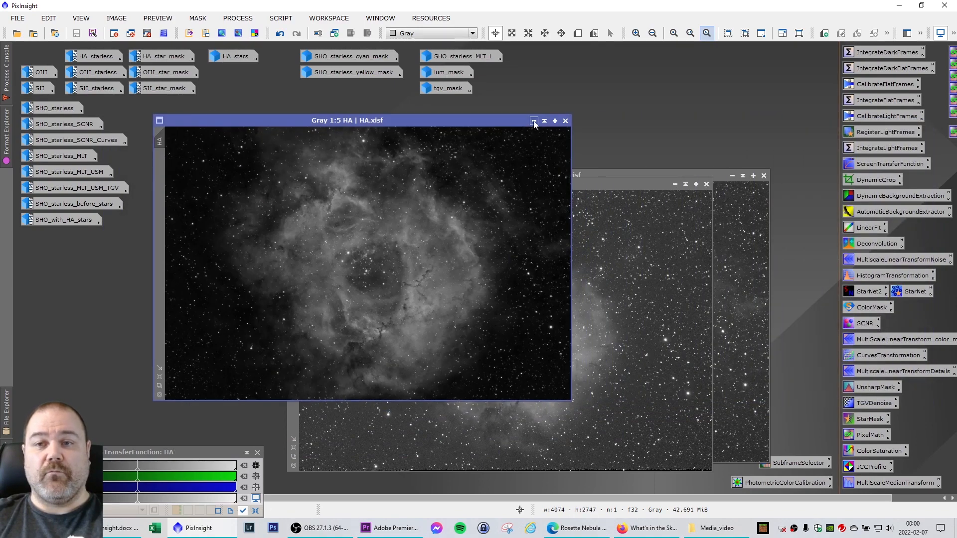
left_click(533, 121)
Compare OIII1 side by side with the restored OIII image, minimizing OIII and closing OIII1 when done.
left_click_drag(490, 185, 351, 129)
double_click(42, 73)
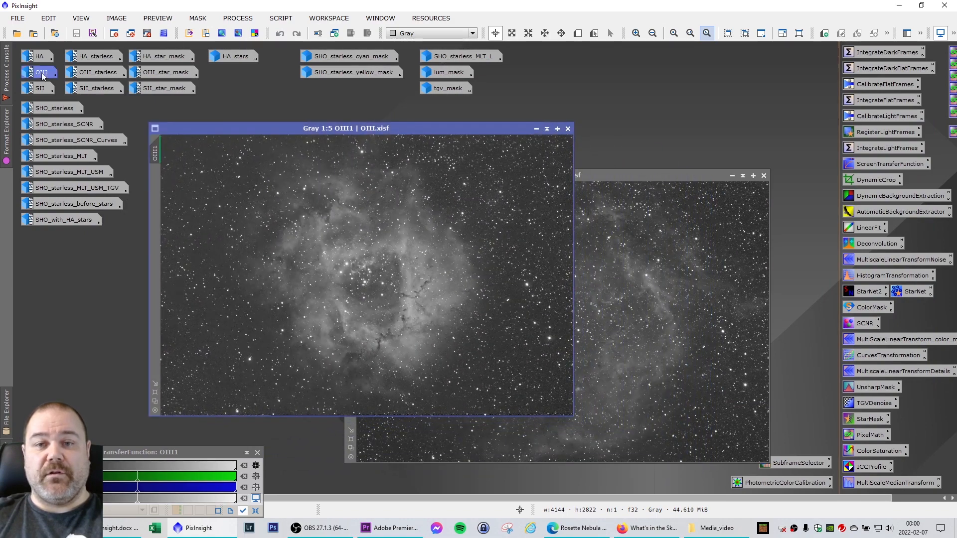
left_click_drag(285, 97, 618, 137)
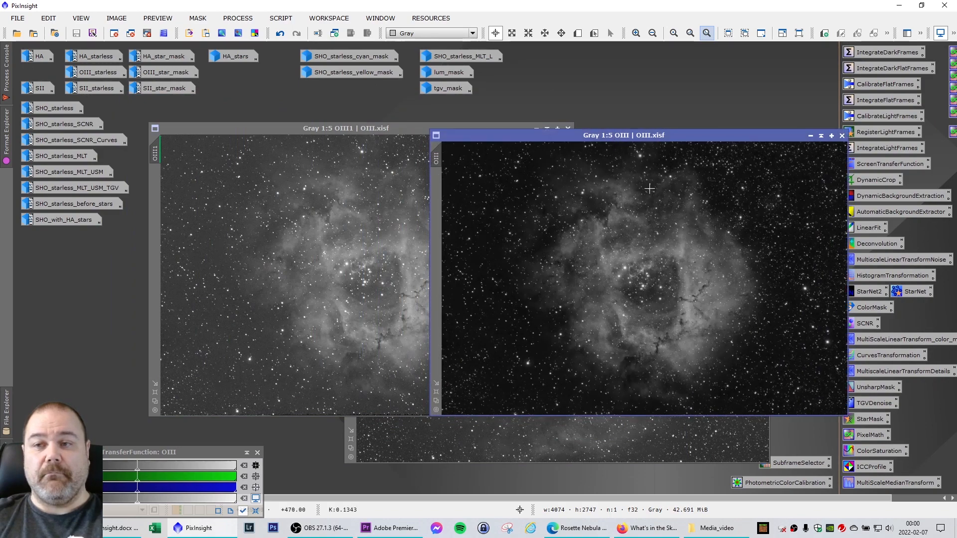
left_click(810, 136)
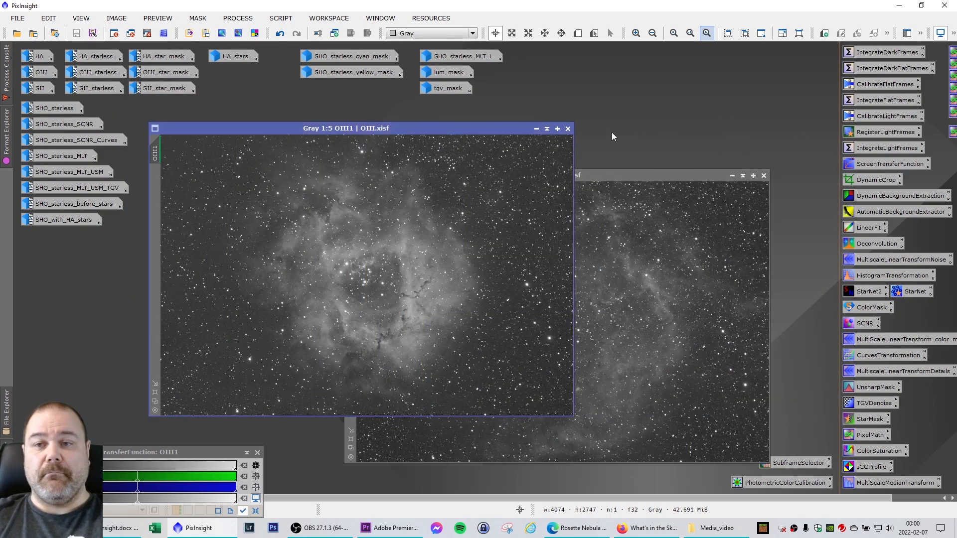
left_click(568, 128)
Restore the minimized SII image and set it beside SII1 for comparison.
left_click_drag(541, 178, 374, 125)
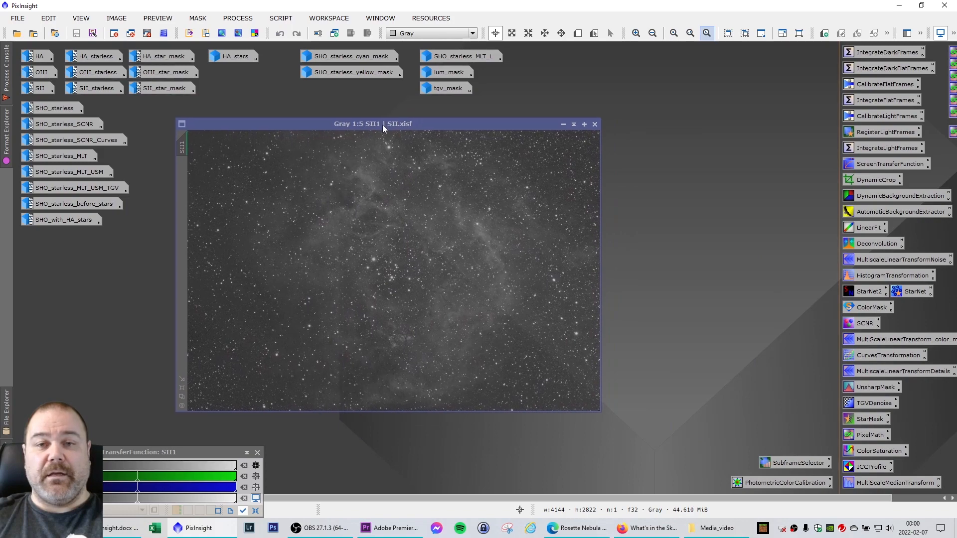
double_click(53, 90)
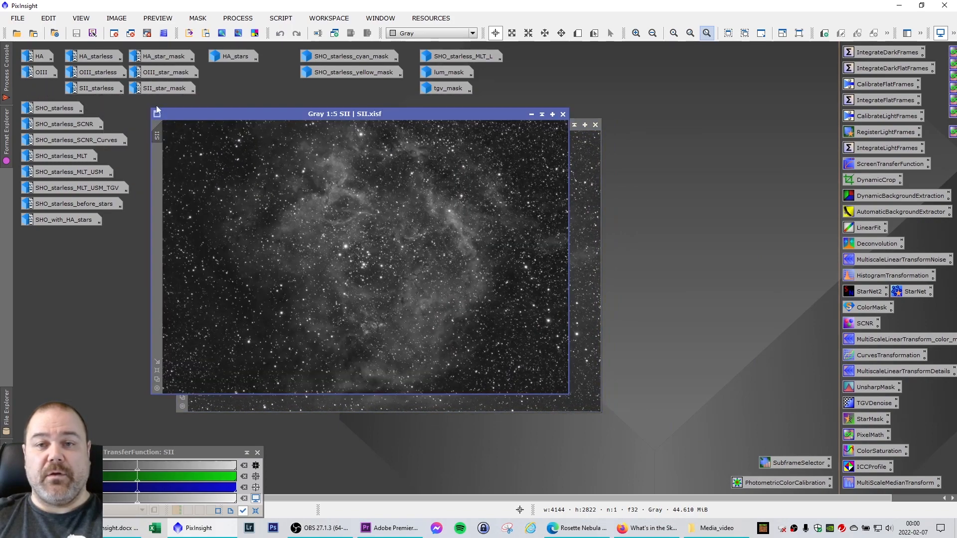
left_click_drag(309, 115, 573, 170)
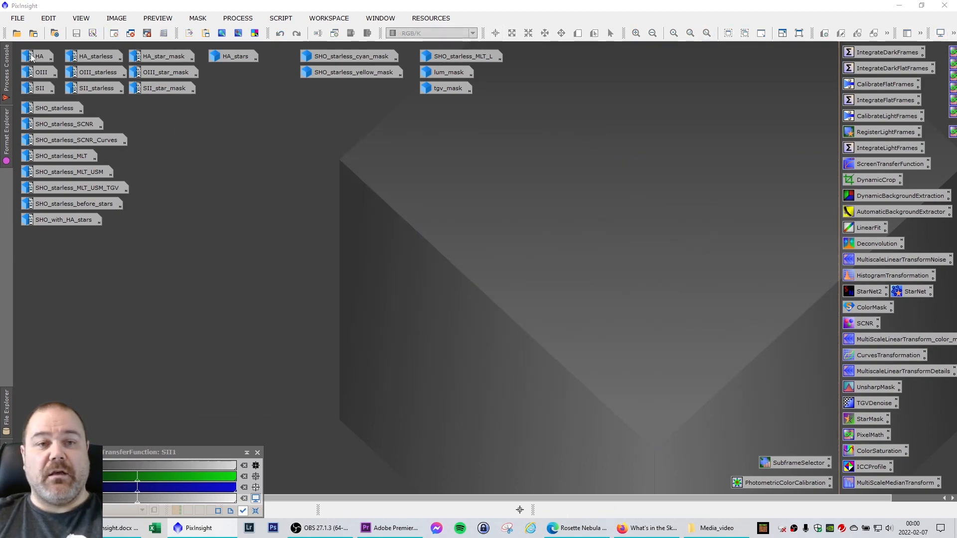
Restore the HA_starless, OIII_starless and SII_starless images and cascade their windows to view all three.
mouse_move(40, 88)
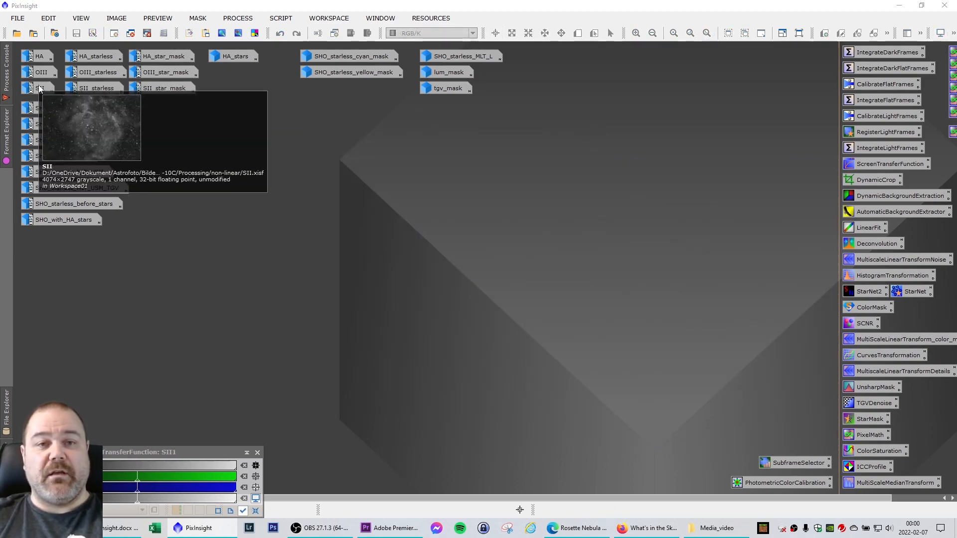
double_click(84, 54)
left_click_drag(333, 133, 231, 120)
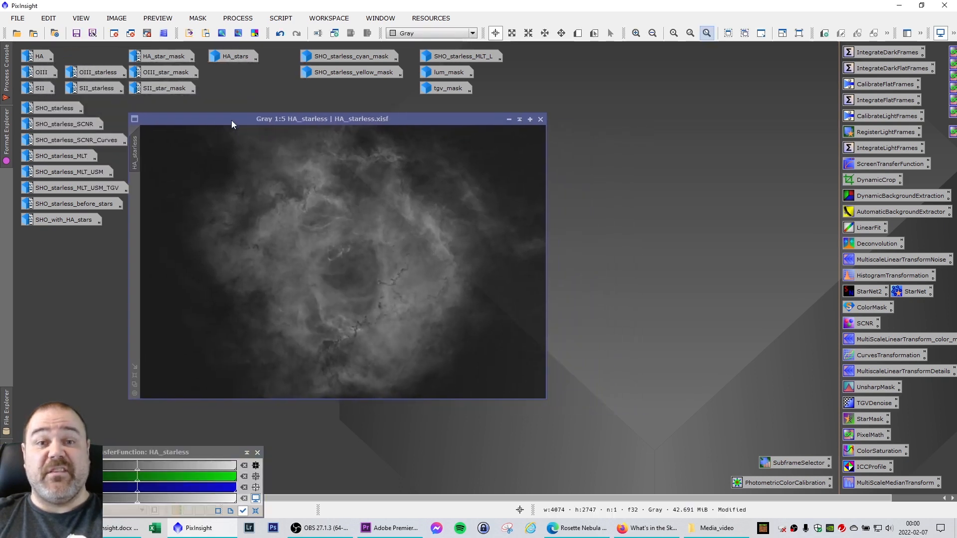
double_click(95, 74)
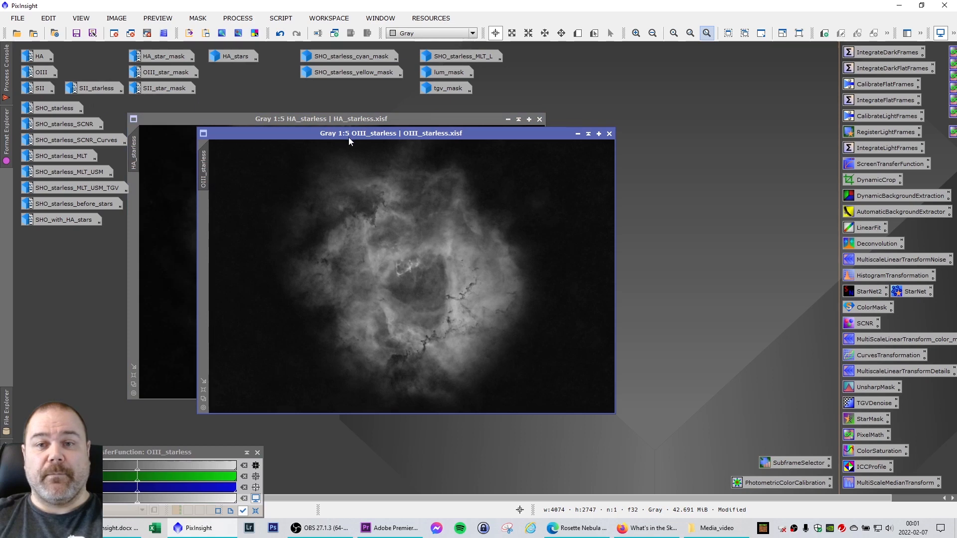
left_click_drag(349, 141, 640, 173)
double_click(102, 88)
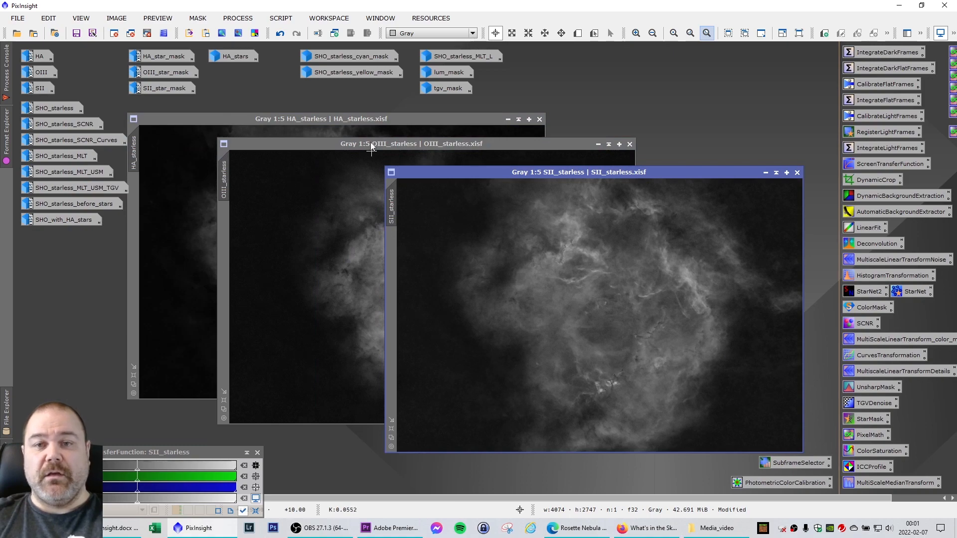
Restore the HA_star_mask, OIII_star_mask and SII_star_mask images over the starless windows for inspection.
double_click(166, 60)
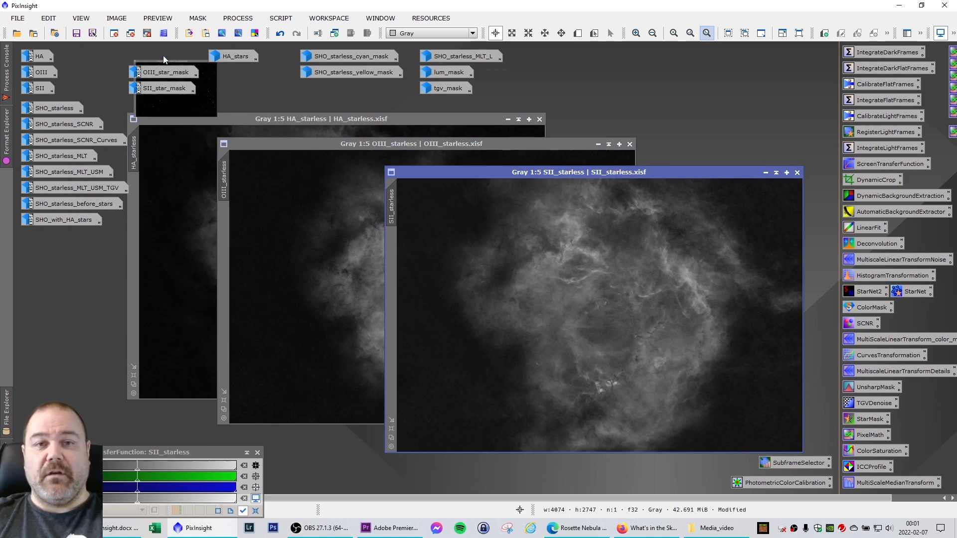
left_click_drag(322, 106, 522, 99)
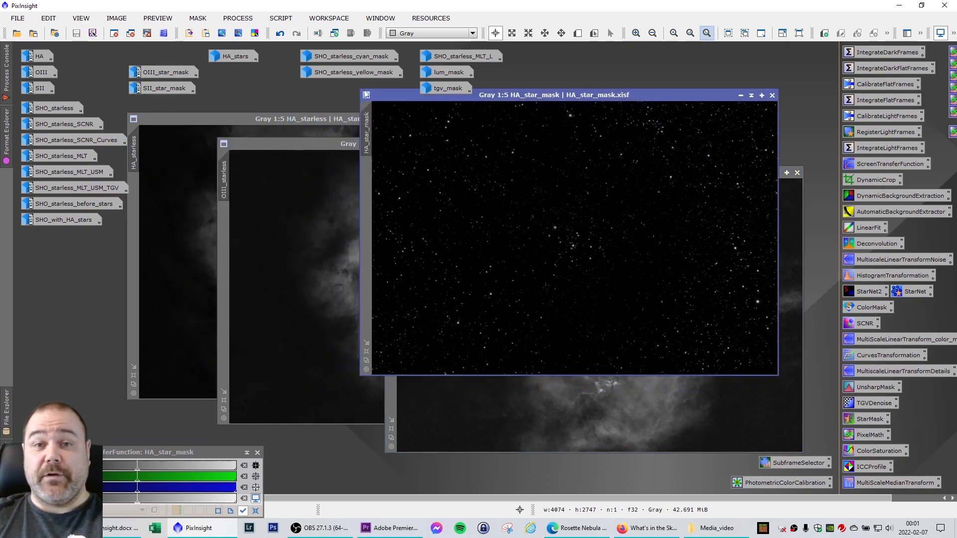
double_click(170, 71)
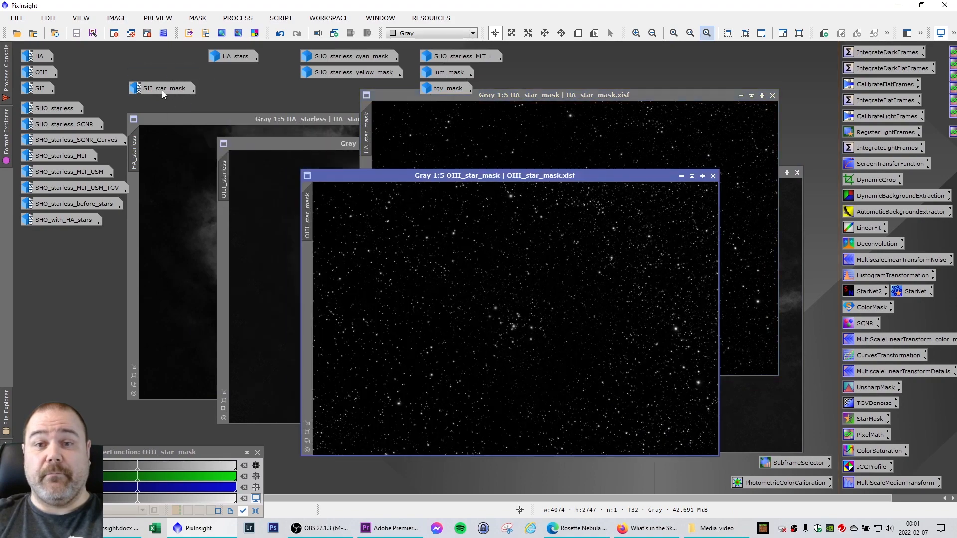
double_click(162, 91)
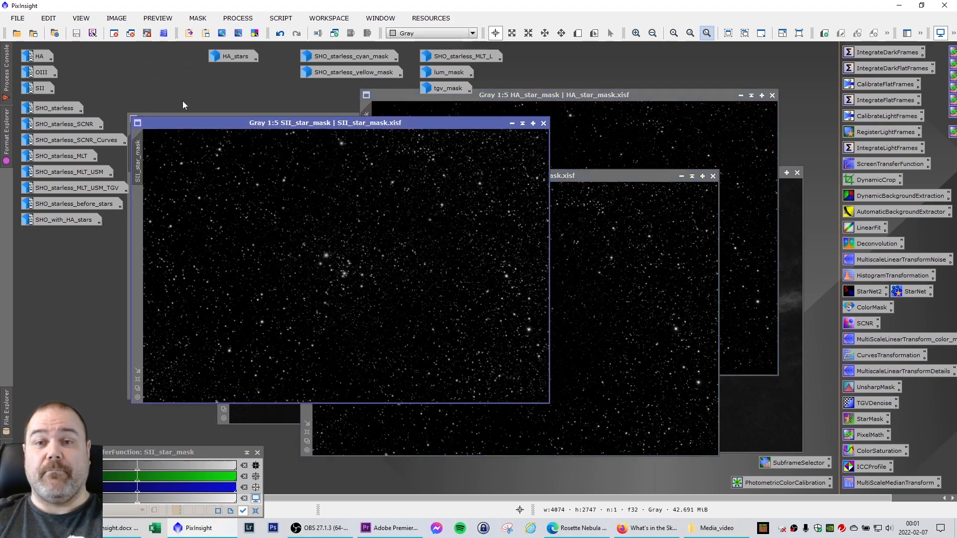
Minimize the three star mask windows and the three starless channel windows to clear the workspace.
left_click(511, 123)
left_click(681, 176)
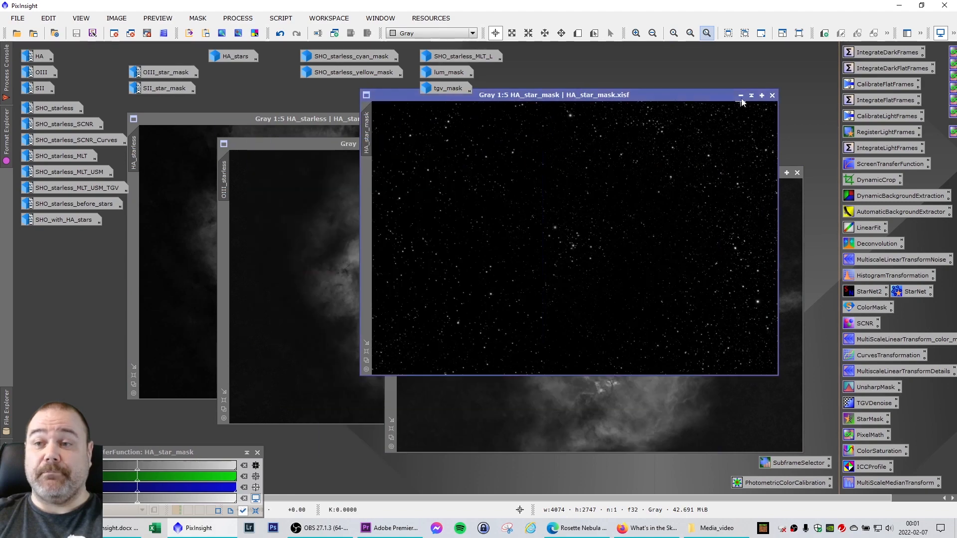
left_click(741, 94)
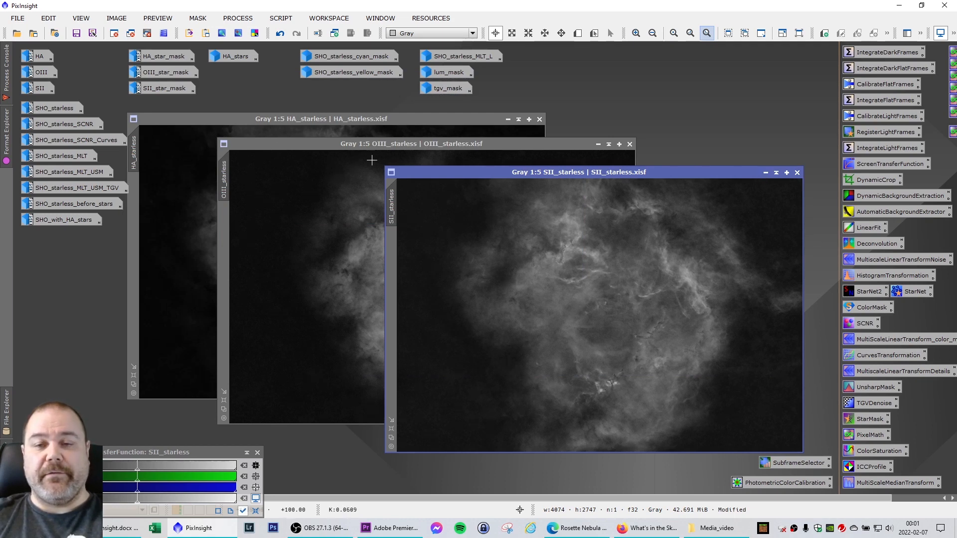
left_click(766, 173)
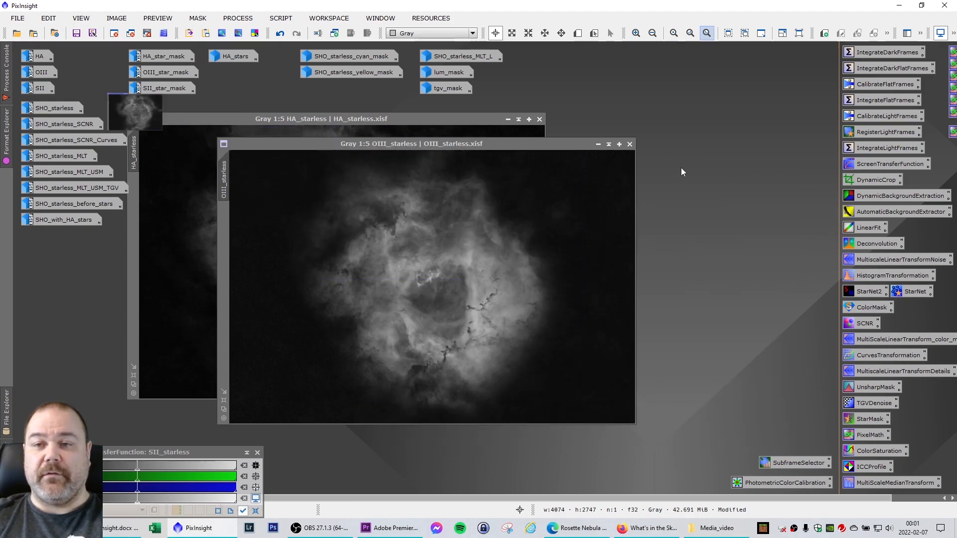
left_click(598, 144)
left_click(506, 122)
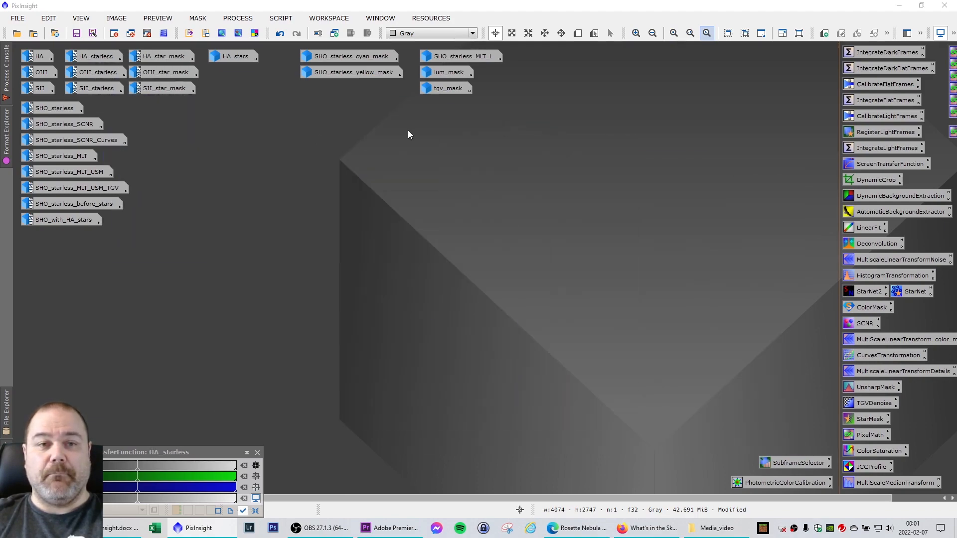
View the SHO_starless and SHO_starless_SCNR color images one at a time, minimizing each after inspection.
double_click(52, 108)
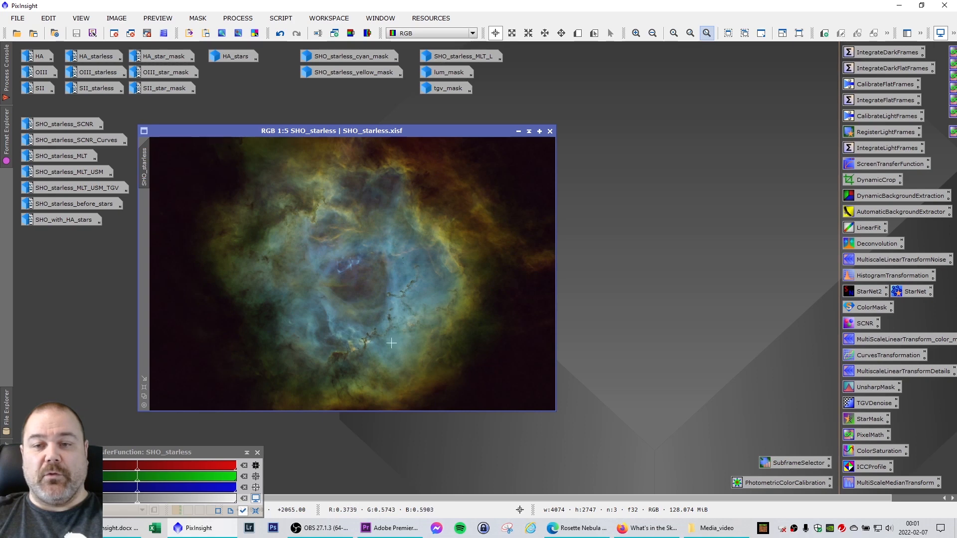
left_click(519, 131)
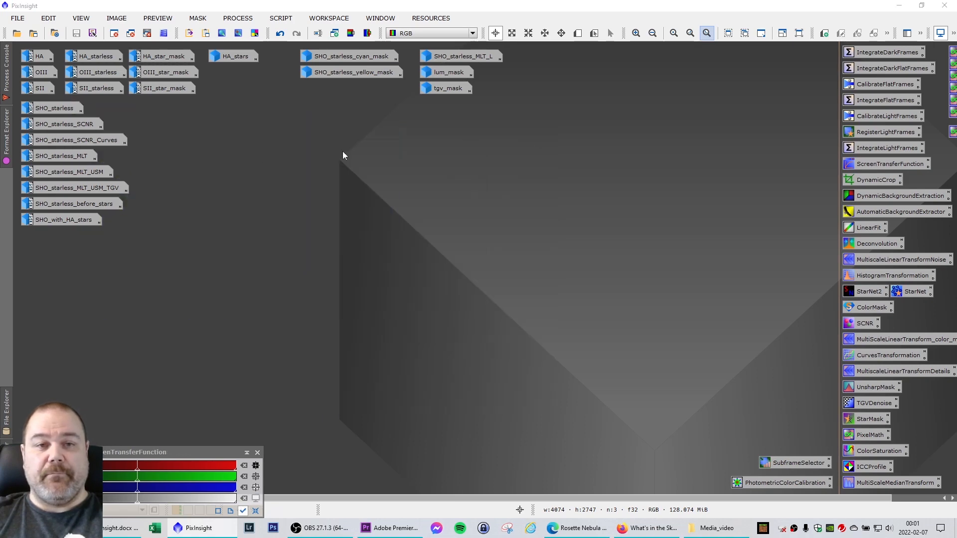
double_click(72, 126)
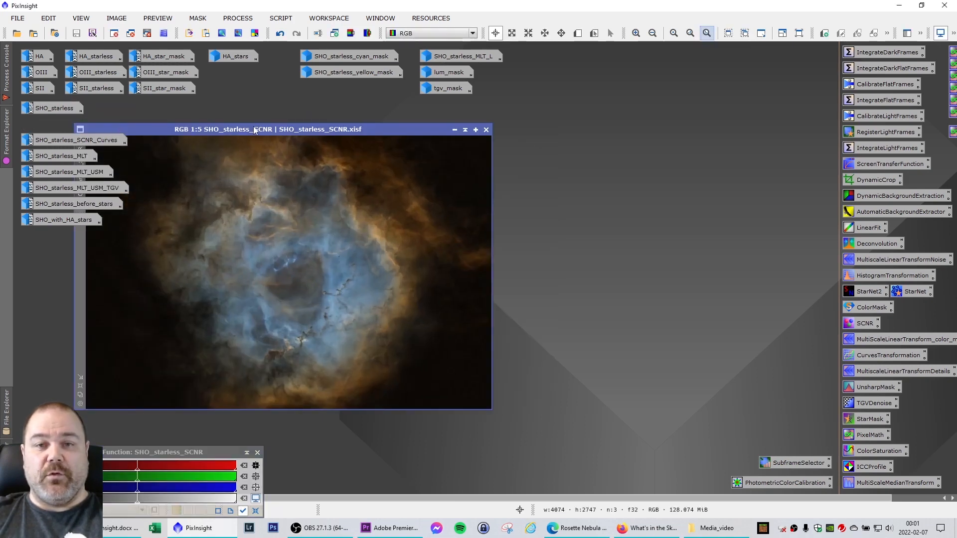
left_click_drag(267, 130, 355, 135)
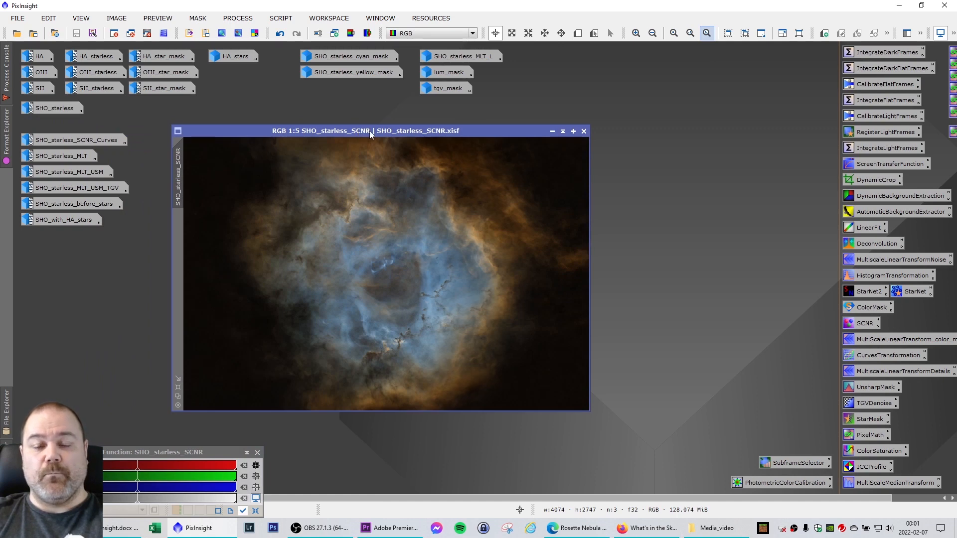
left_click(552, 132)
Restore SHO_starless_SCNR_Curves near the middle of the workspace to inspect its colors, and minimize it again.
double_click(96, 141)
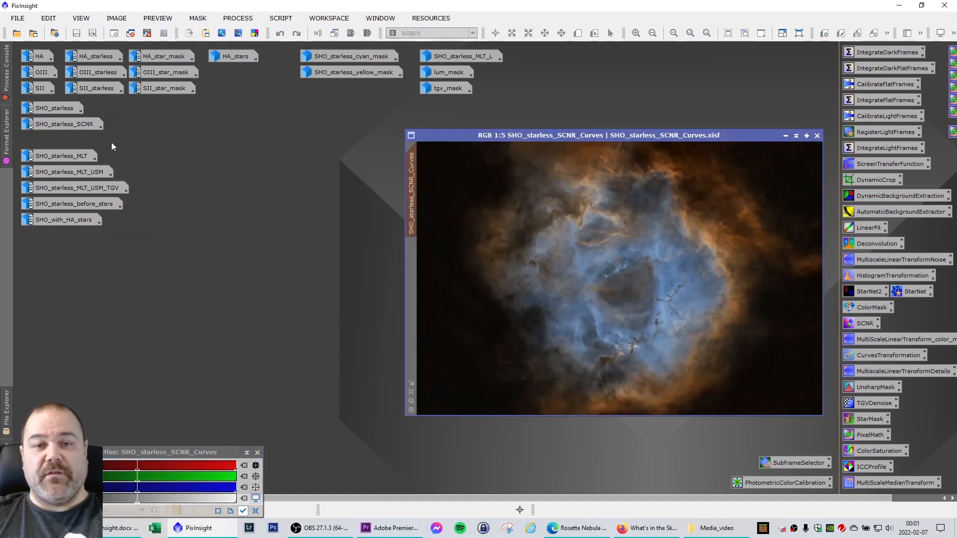
left_click_drag(531, 138, 290, 141)
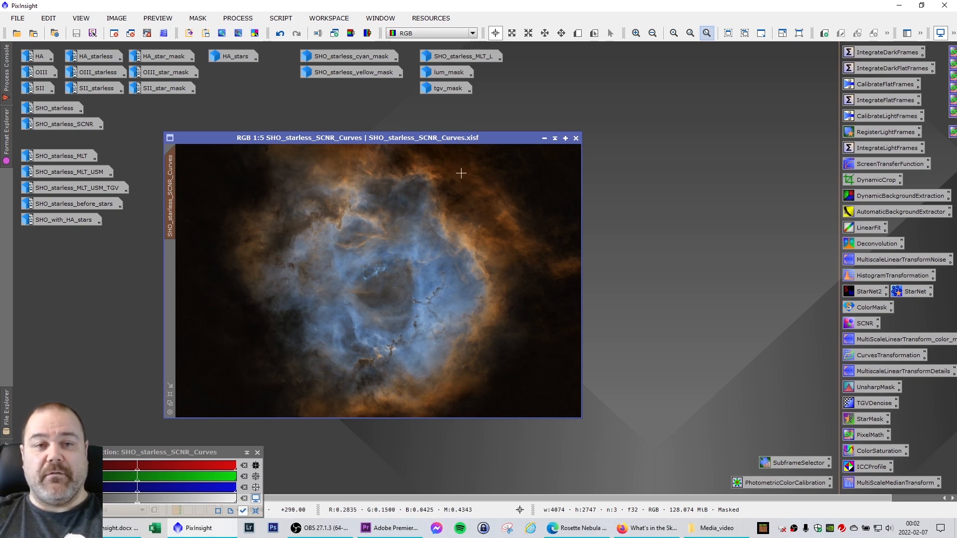
left_click(544, 138)
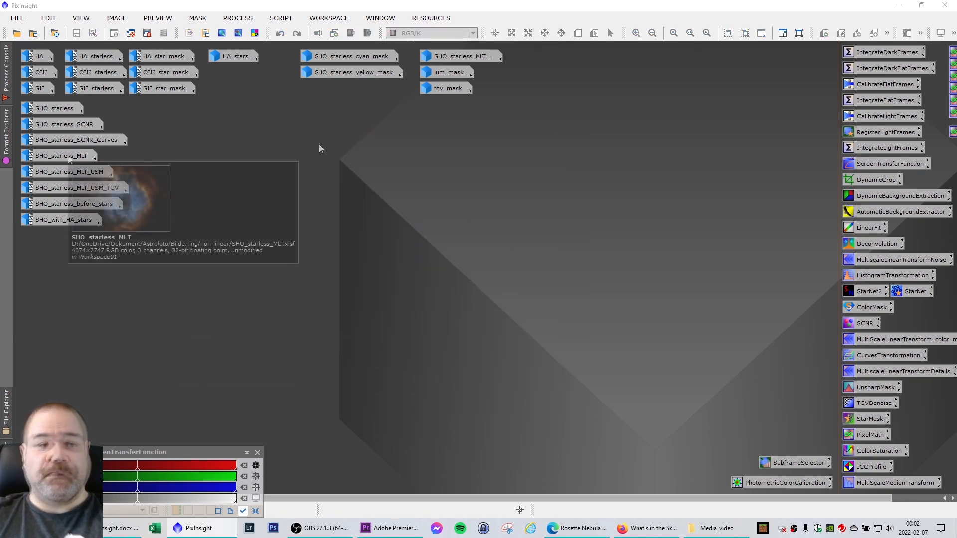
Cascade the SHO_starless_MLT, SHO_starless_MLT_USM and SHO_starless_MLT_USM_TGV images to compare the processing stages.
left_click_drag(327, 126, 349, 129)
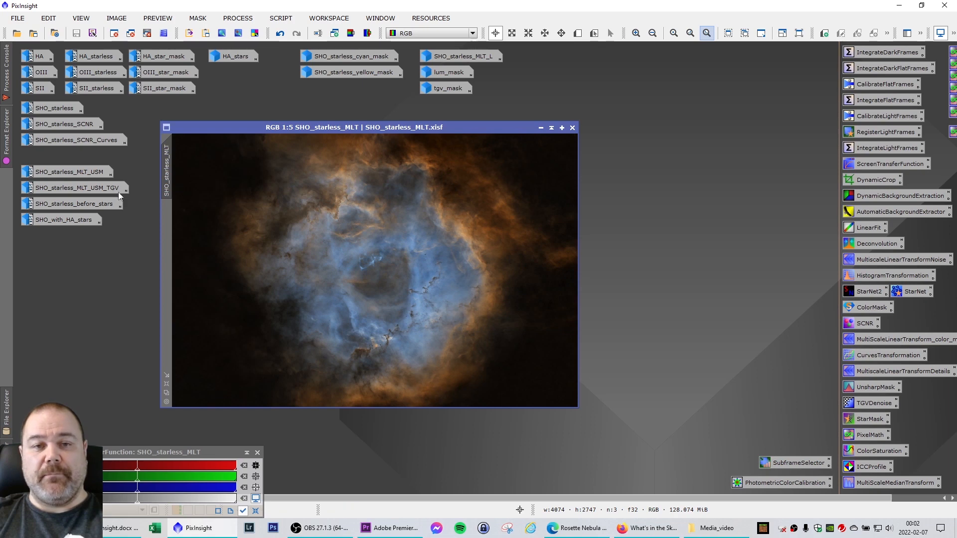
double_click(82, 171)
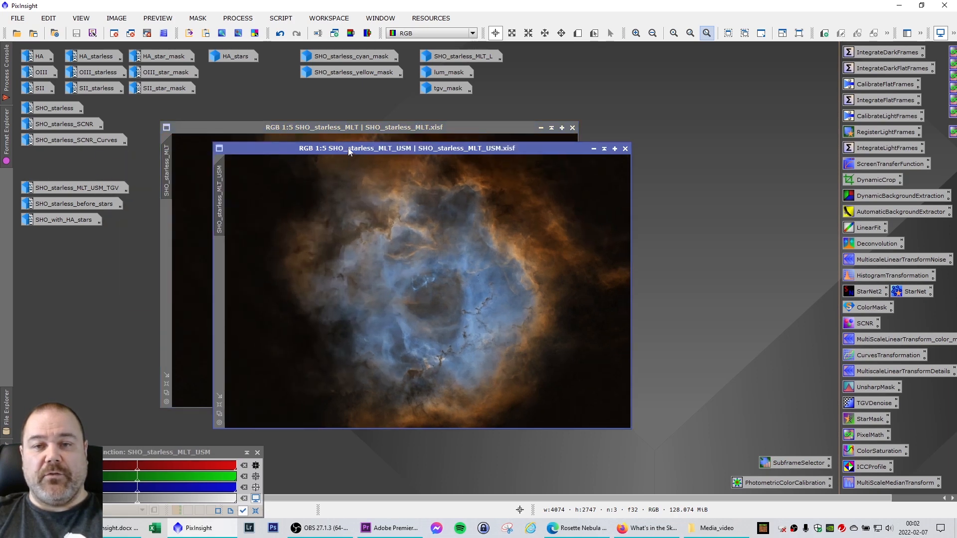
left_click_drag(349, 152, 357, 153)
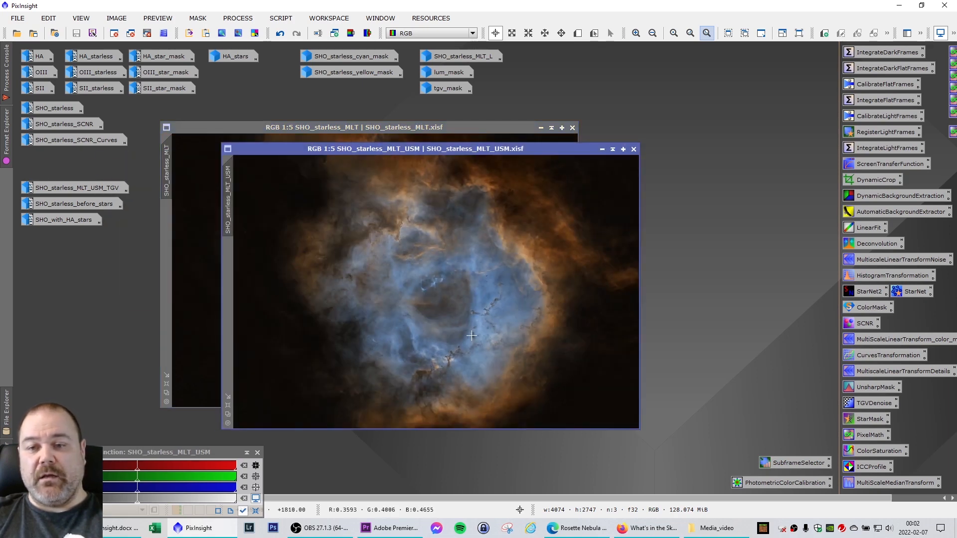
double_click(90, 188)
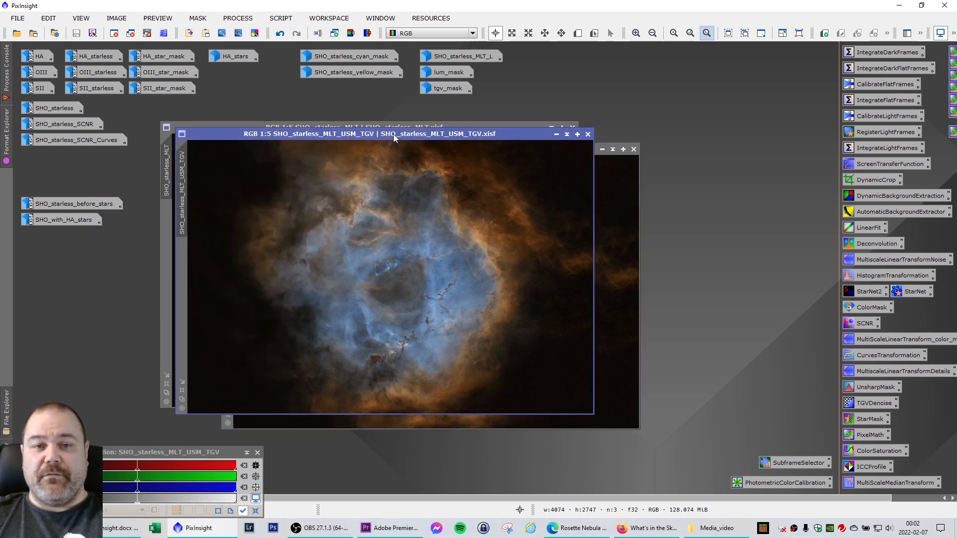
left_click_drag(393, 134, 490, 174)
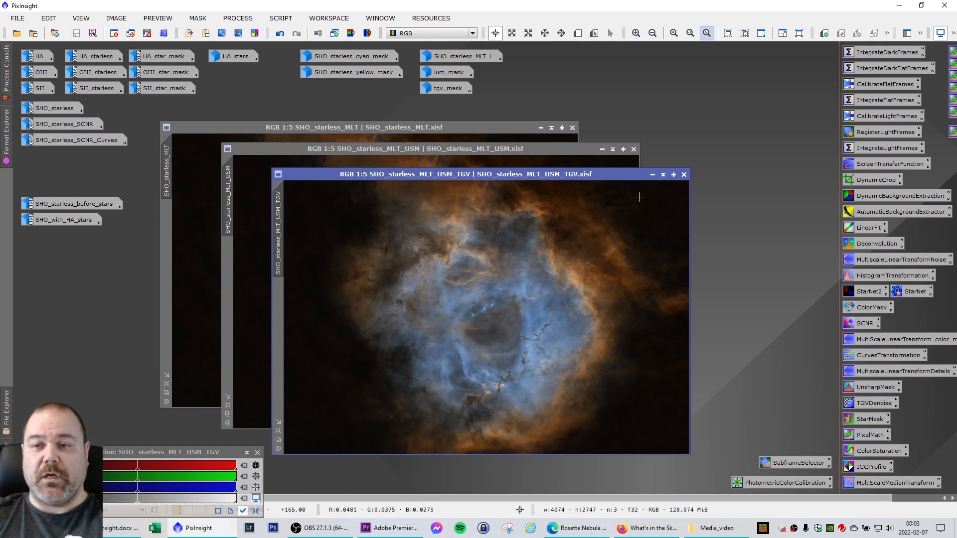
Minimize the SHO_starless_MLT_USM_TGV, SHO_starless_MLT_USM and SHO_starless_MLT windows.
left_click(652, 174)
left_click(602, 149)
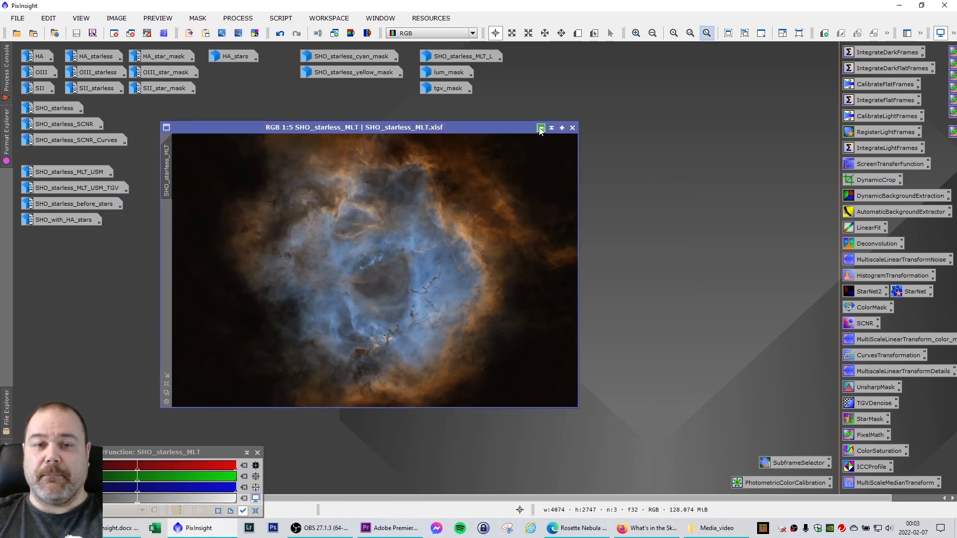
left_click(540, 128)
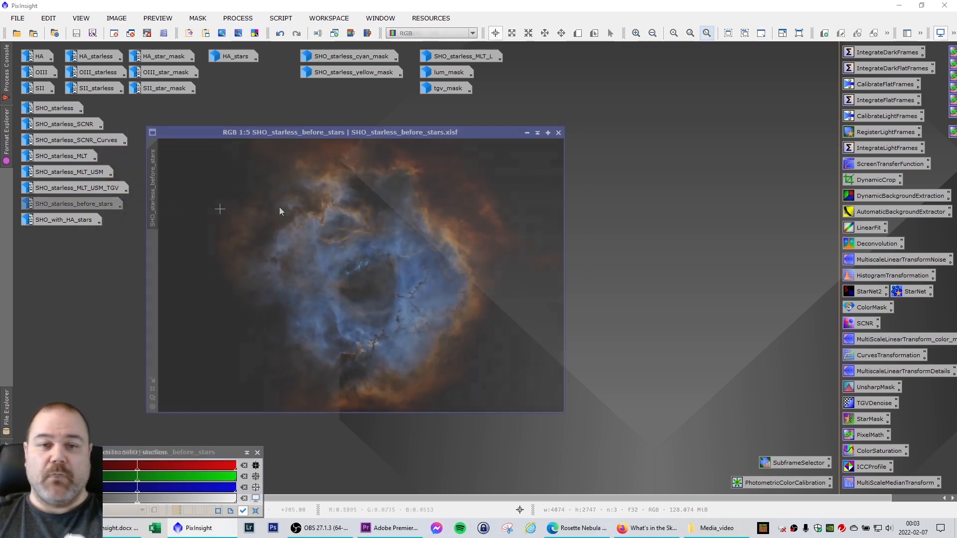
Display the SHO_starless_before_stars image and position its window clear of the minimized image icons.
left_click_drag(357, 133, 372, 137)
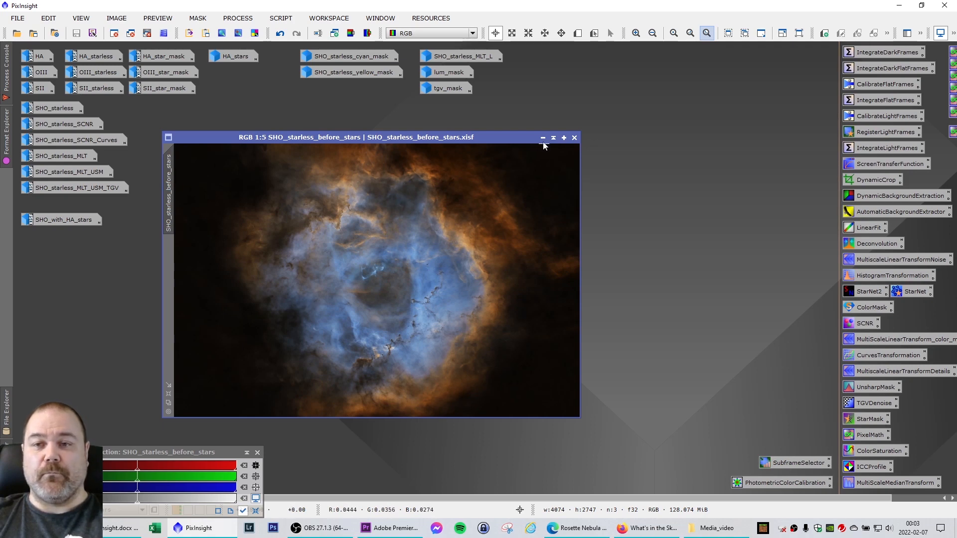
left_click_drag(343, 141, 312, 161)
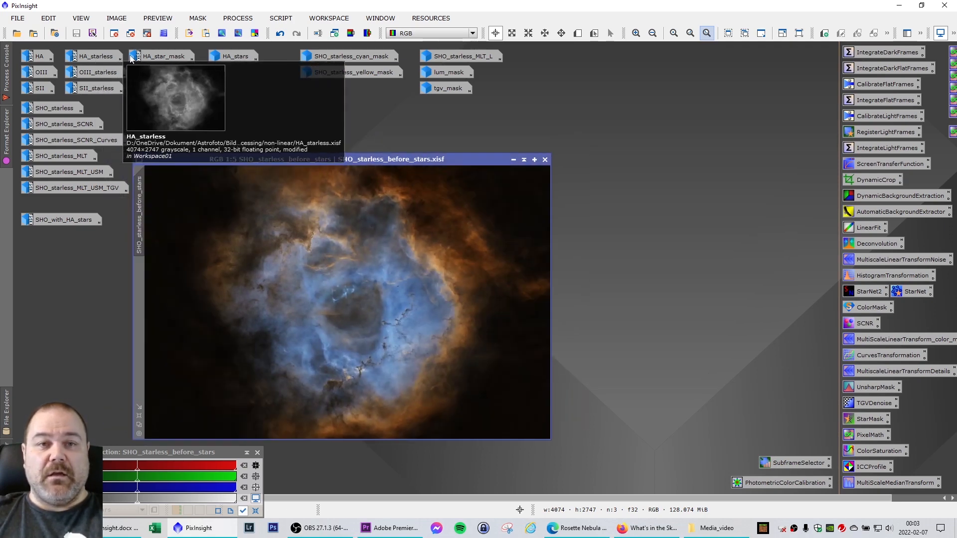
Open HA_star_mask and HA_stars side by side to compare their stars, and minimize both images again.
double_click(163, 57)
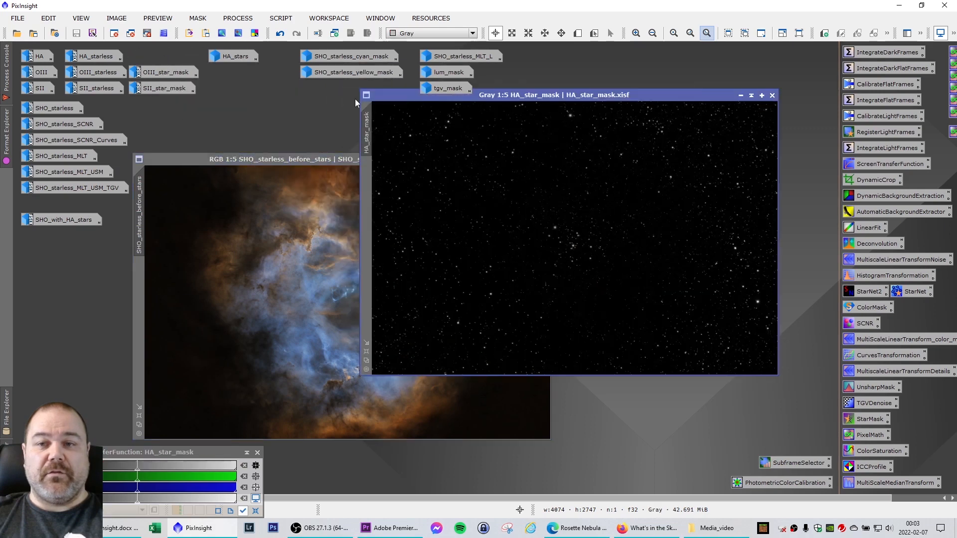
left_click_drag(551, 95, 520, 128)
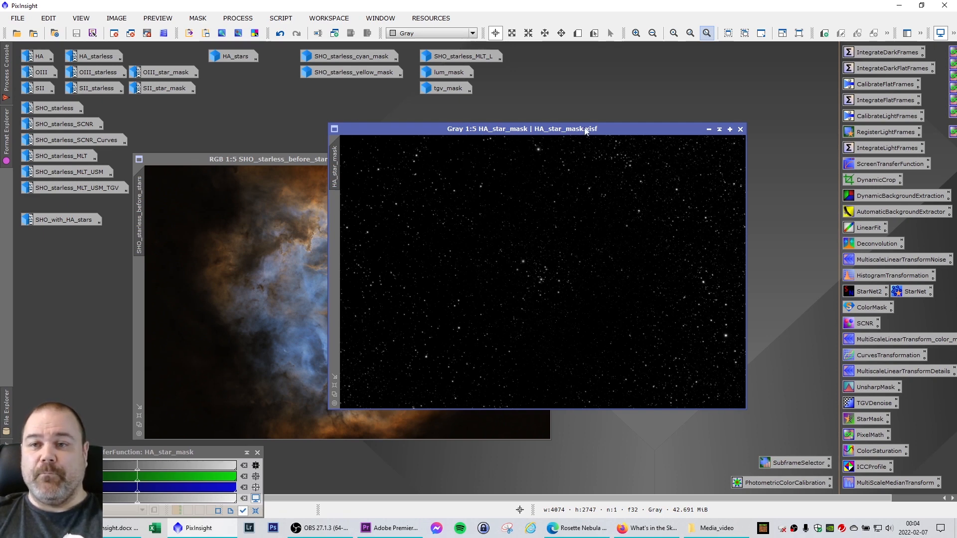
double_click(227, 55)
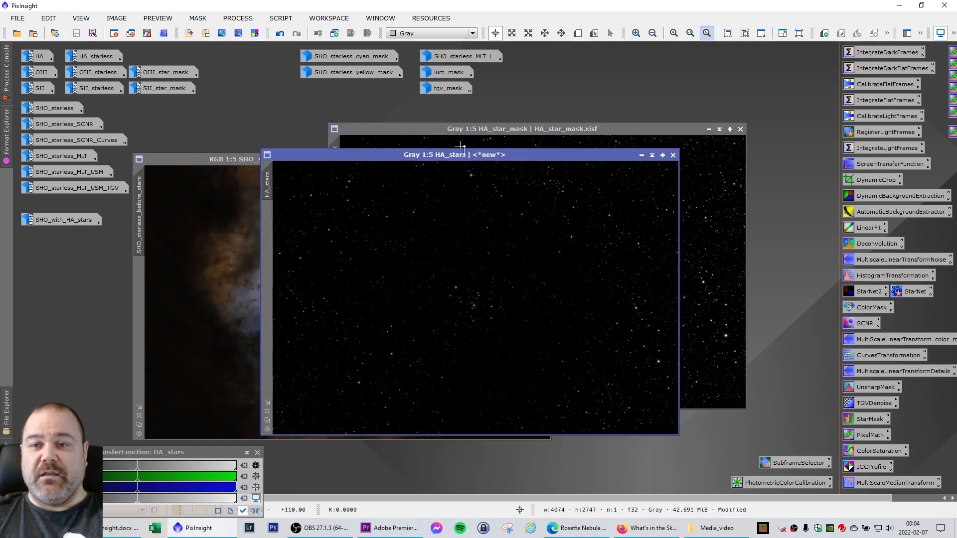
left_click_drag(478, 160, 258, 136)
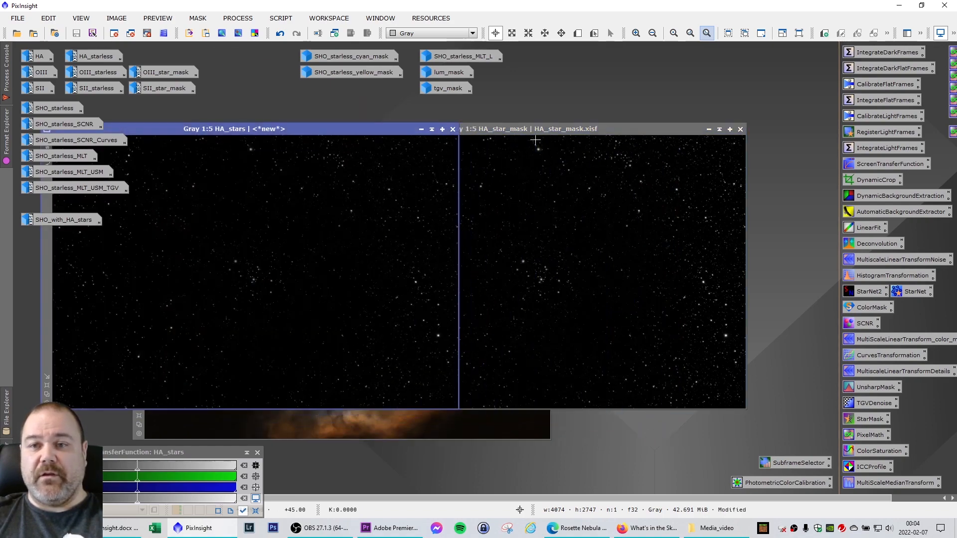
left_click(564, 130)
left_click_drag(564, 131, 689, 131)
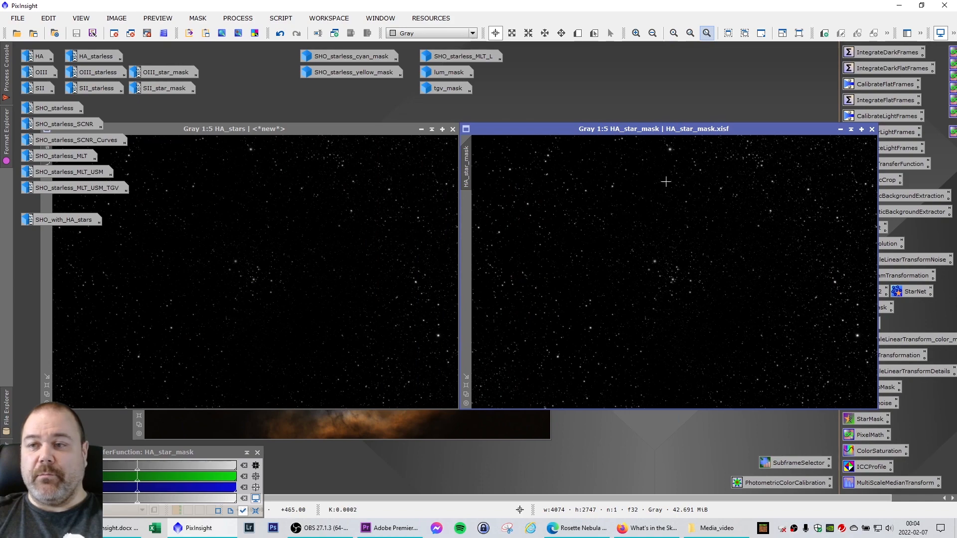
left_click(840, 130)
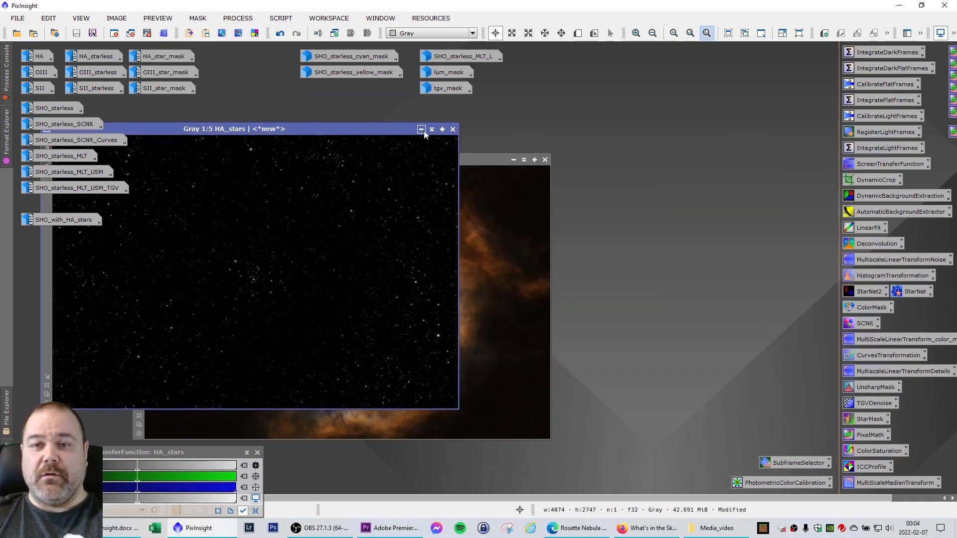
left_click(421, 131)
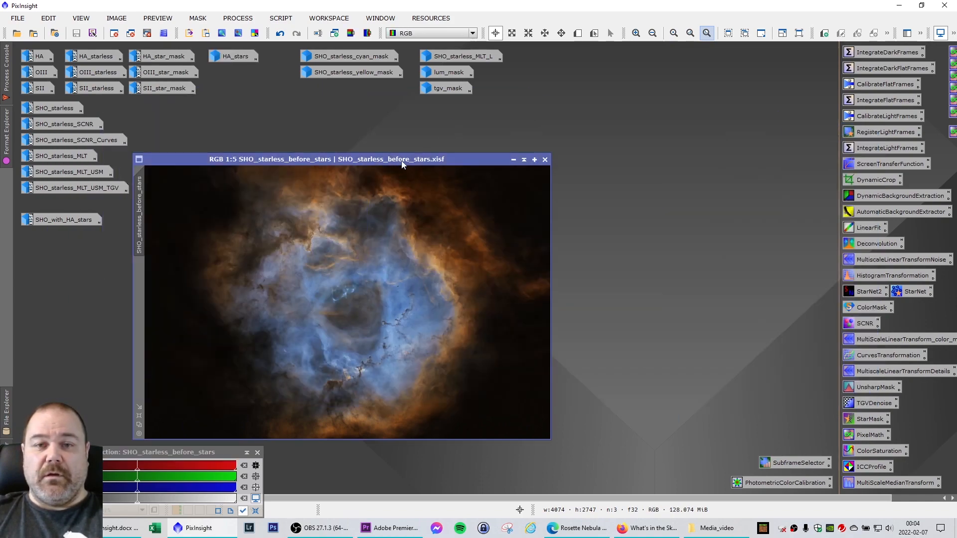
Display the SHO_with_HA_stars image near the middle of the workspace and minimize SHO_starless_before_stars.
double_click(49, 222)
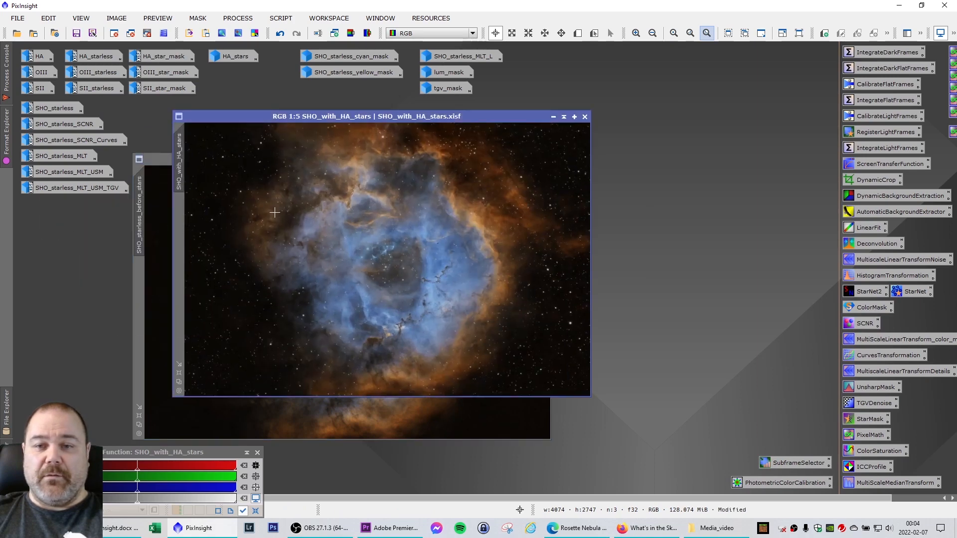
left_click_drag(406, 116, 383, 129)
left_click(435, 168)
left_click(510, 159)
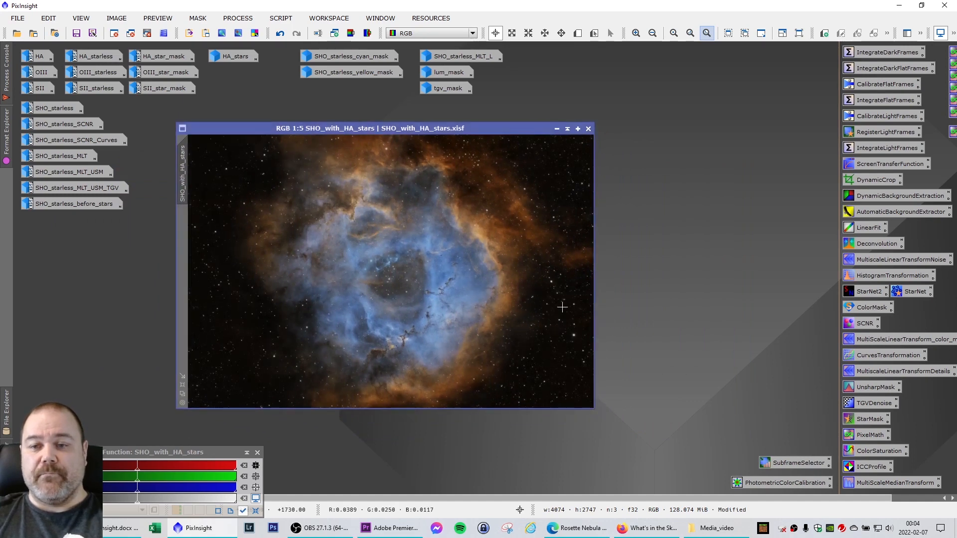